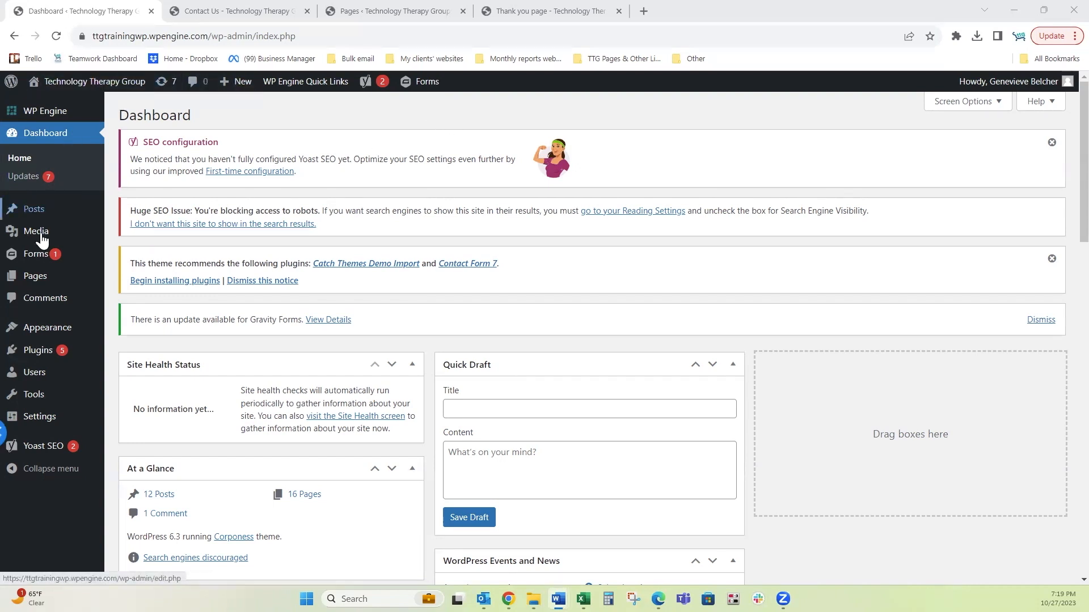
# Step: Open the Gravity Forms list showing Contact Us, Cruise Giveaway and Newsletter signups
pyautogui.click(33, 256)
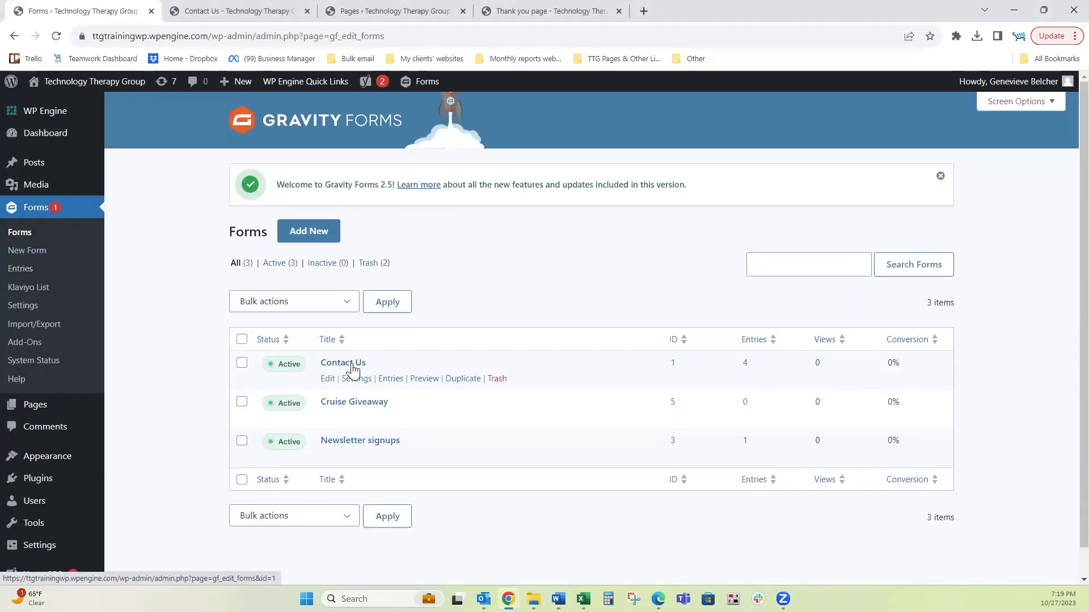
pyautogui.moveTo(356, 382)
# Step: Open the Contact Us form's Notifications settings and edit the Admin Notification
pyautogui.click(338, 366)
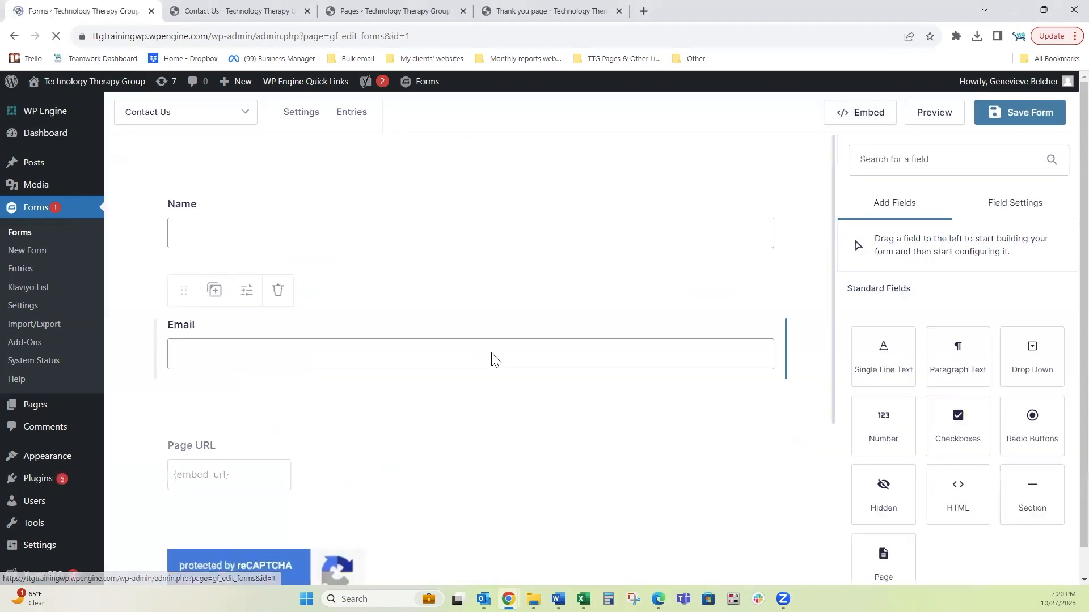
pyautogui.moveTo(296, 118)
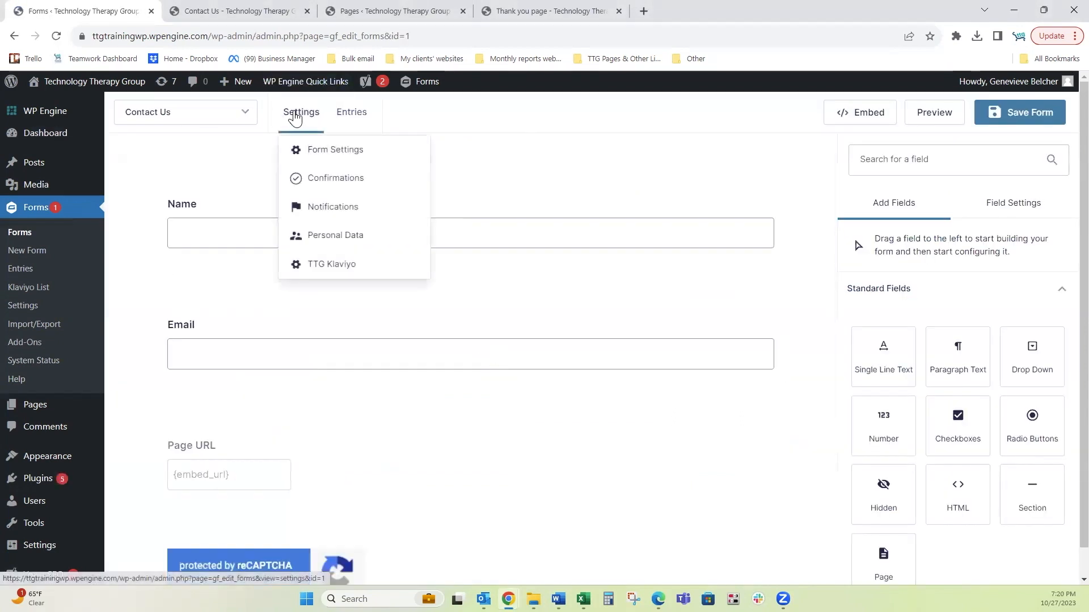
pyautogui.click(321, 212)
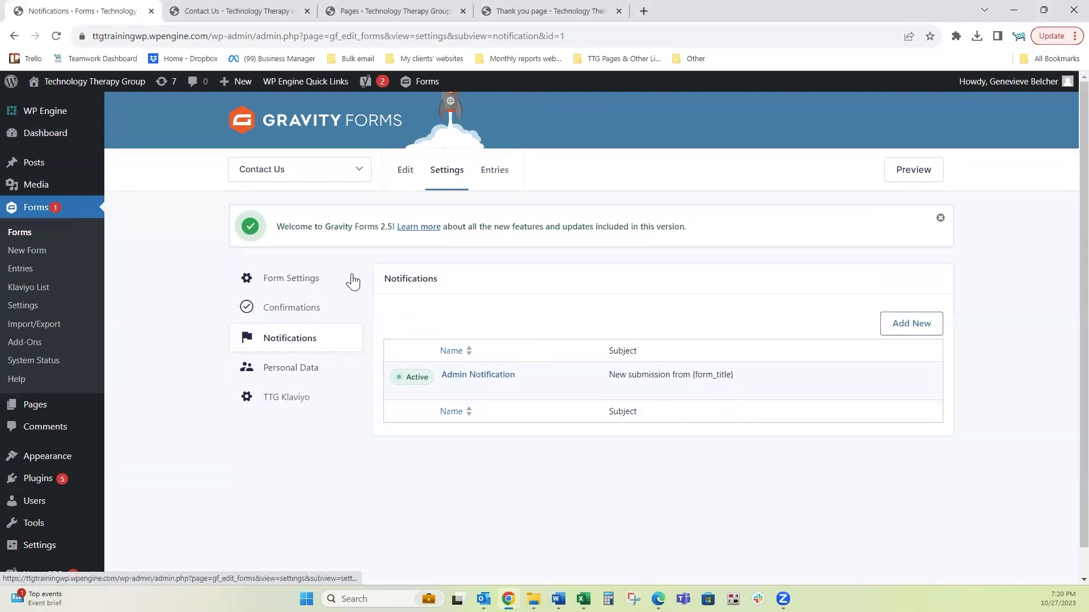
pyautogui.click(462, 376)
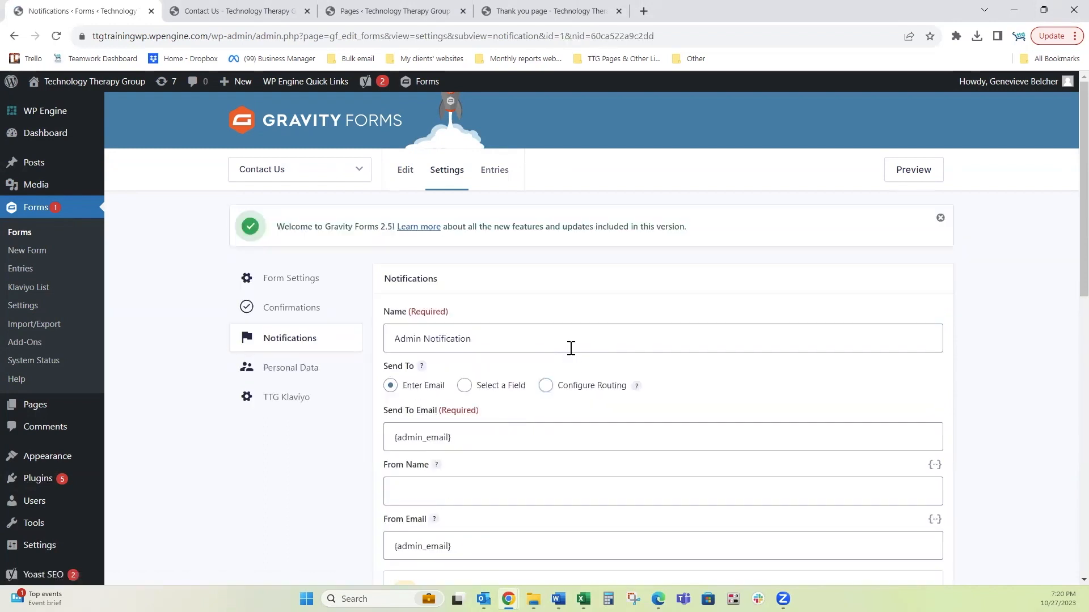
# Step: Replace {admin_email} in Send To Email with the saved recipient address
pyautogui.moveTo(534, 338); pyautogui.dragTo(379, 338)
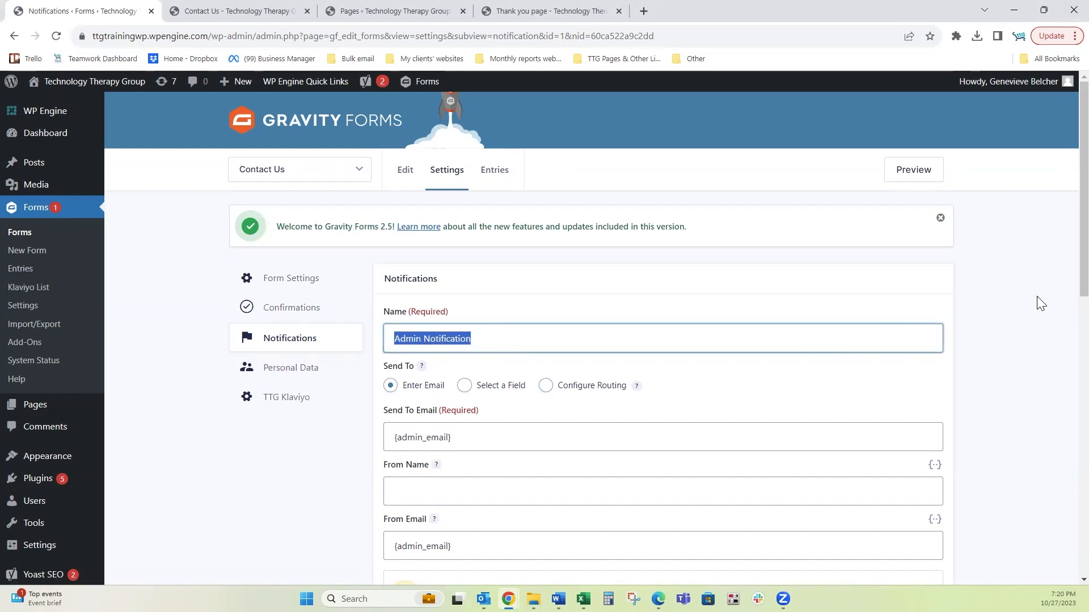
pyautogui.scroll(-2, 1041, 304)
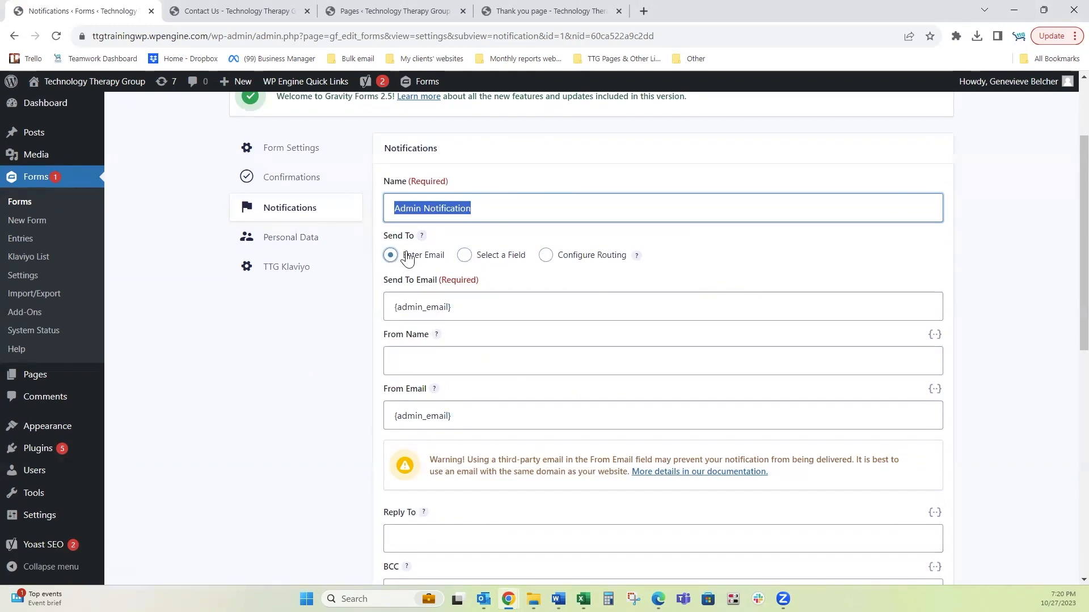
pyautogui.click(477, 312)
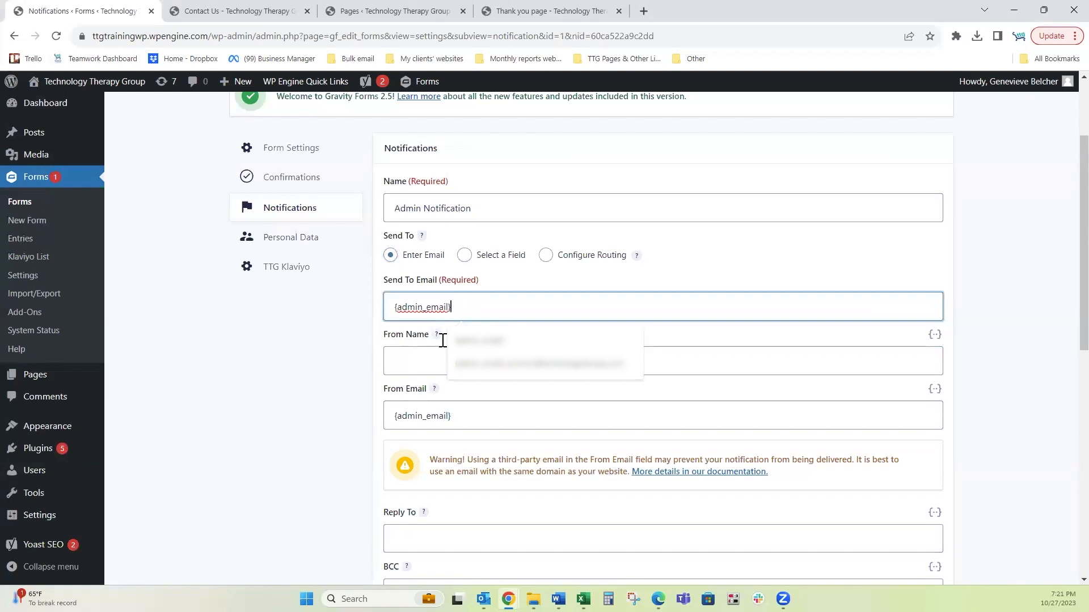
pyautogui.moveTo(483, 308); pyautogui.dragTo(381, 311)
pyautogui.press('BackSpace')
pyautogui.click(493, 342)
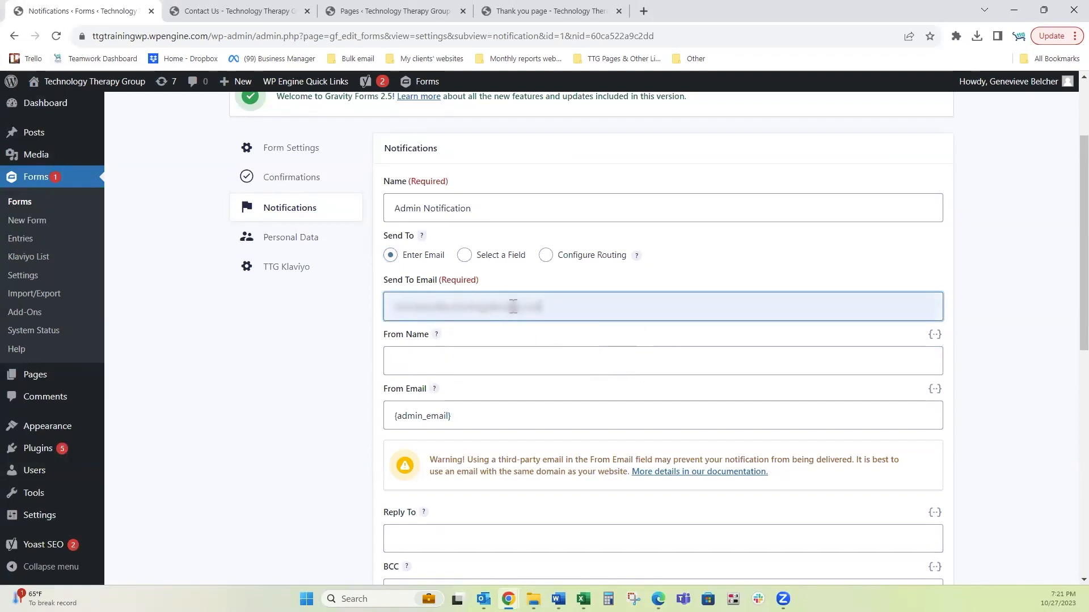
# Step: Set the Admin Notification's From Name to TTG Playground
pyautogui.click(475, 365)
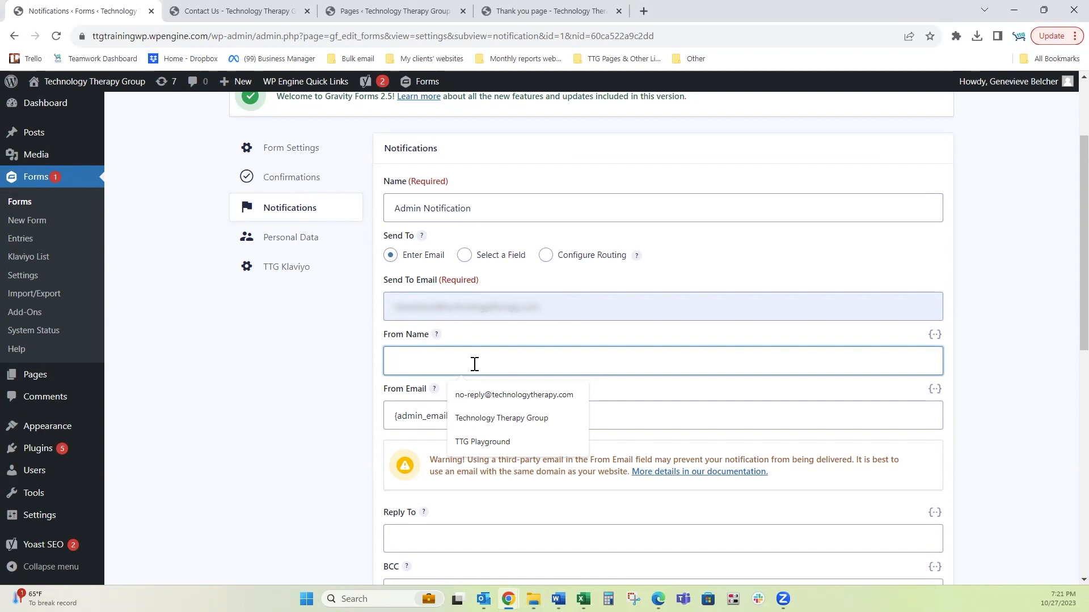
pyautogui.write('TTG P')
pyautogui.press('Down')
pyautogui.press('Return')
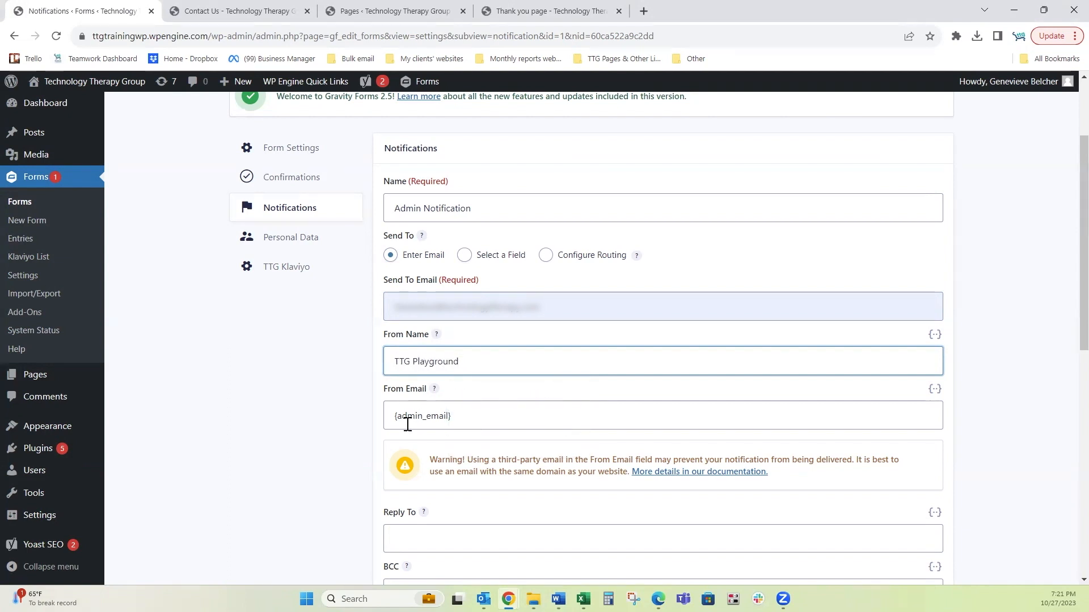
pyautogui.click(1026, 400)
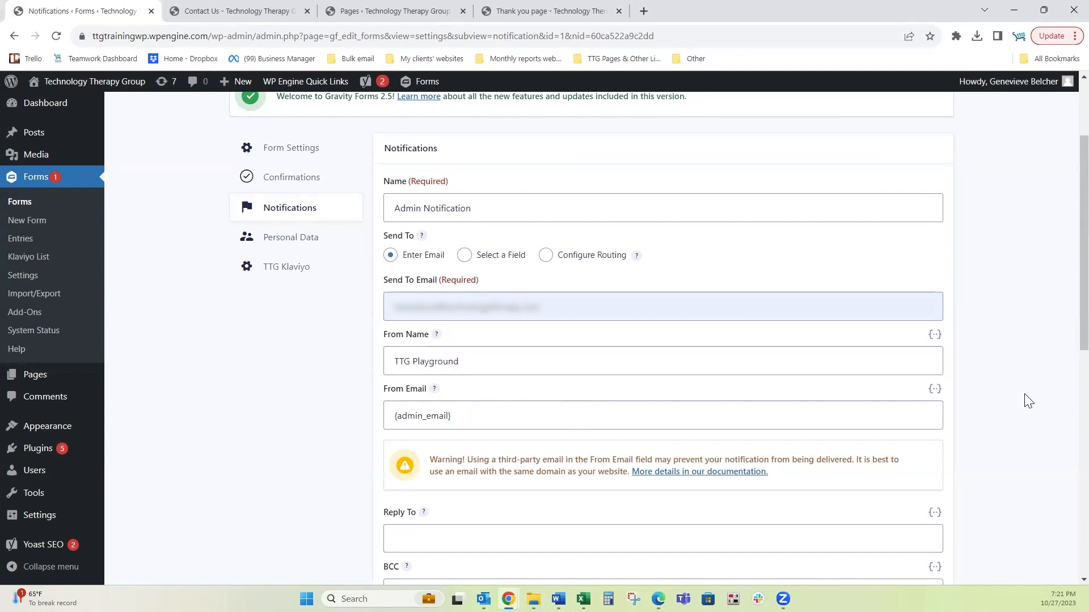
pyautogui.scroll(-1, 1020, 389)
pyautogui.scroll(-4, 1020, 389)
# Step: Set Reply To to the submitter's Email merge tag {Email:2}, leaving BCC empty
pyautogui.click(423, 277)
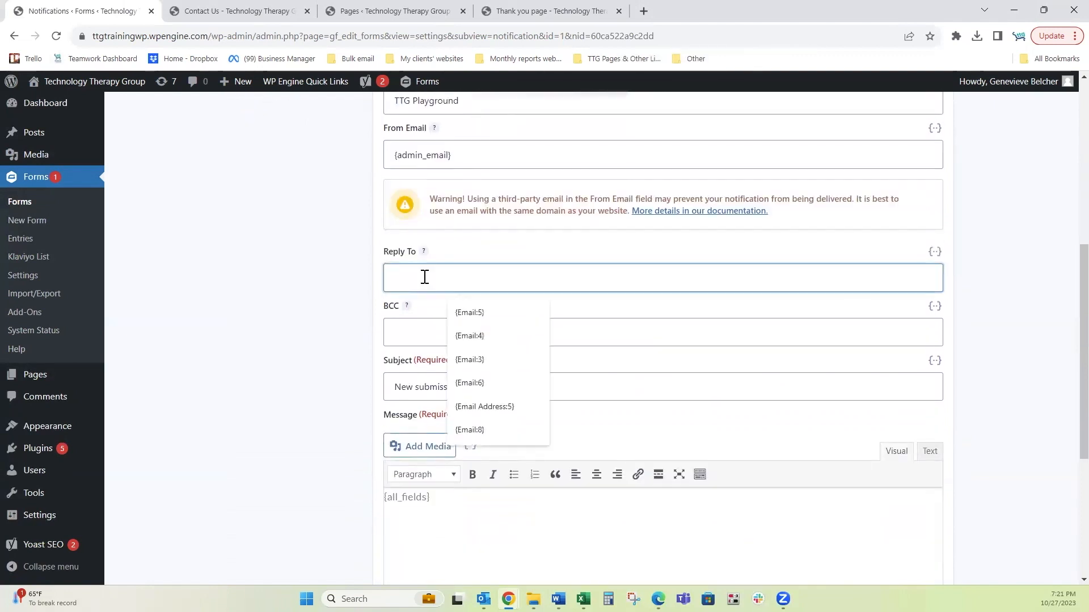
pyautogui.click(935, 252)
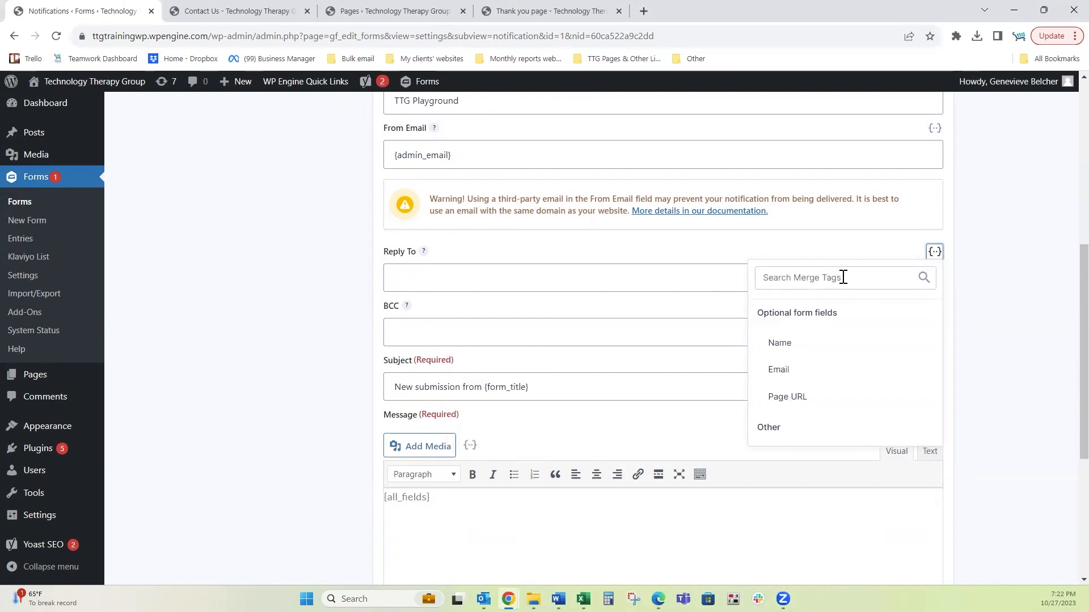
pyautogui.click(786, 374)
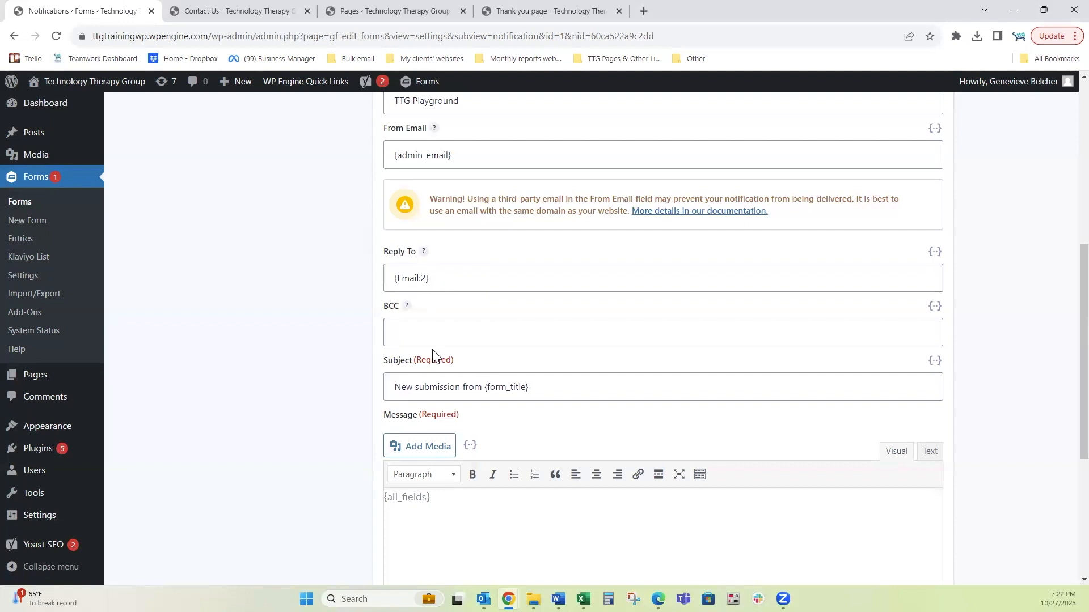
pyautogui.click(437, 331)
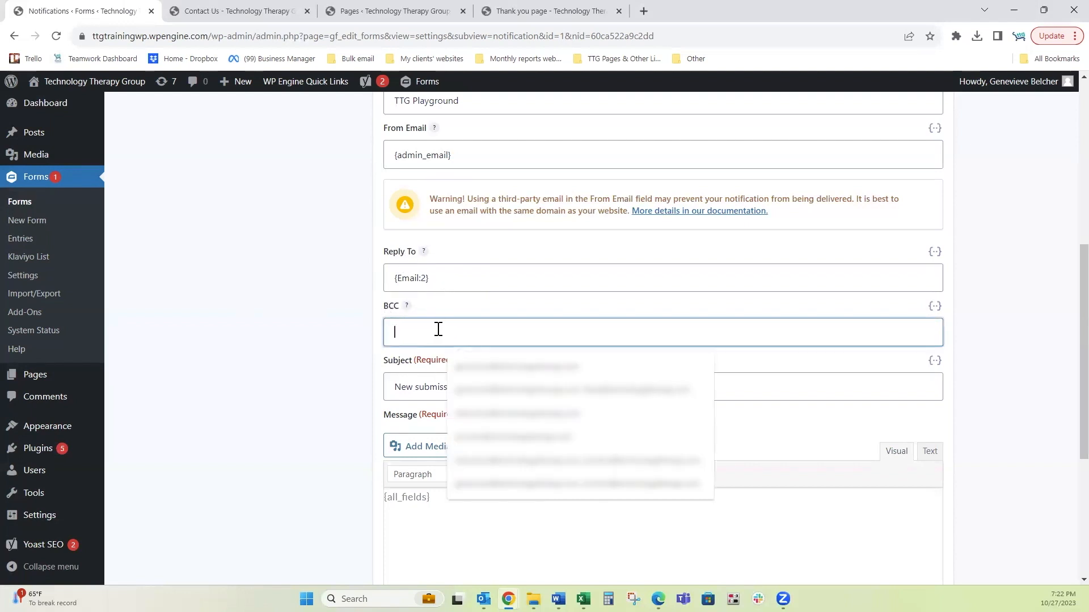
pyautogui.click(460, 307)
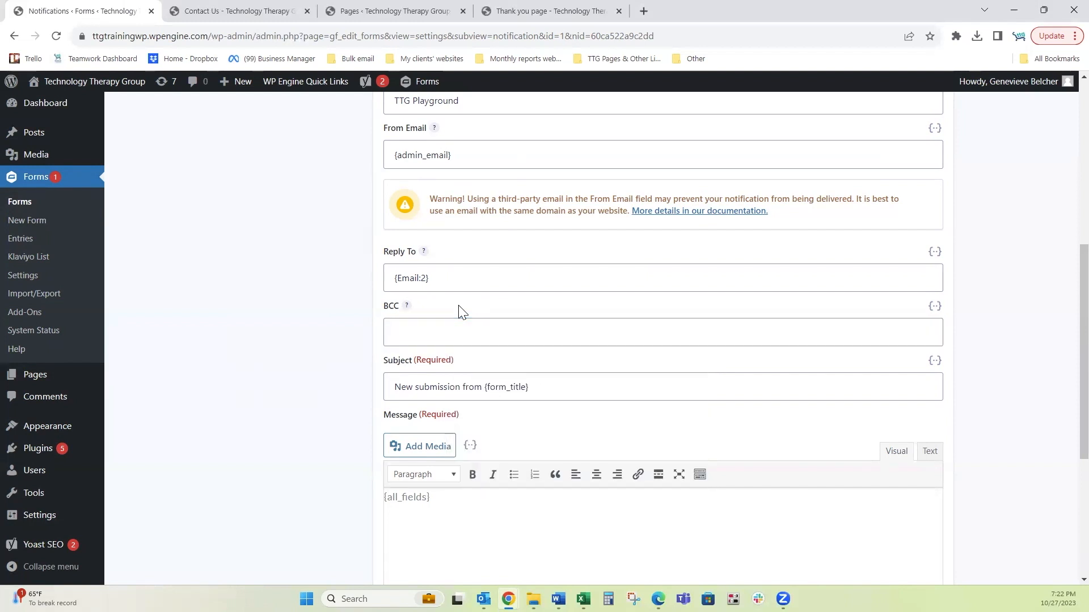
# Step: Review the subject 'New submission from {form_title}' and scroll to the message
pyautogui.tripleClick(390, 385)
pyautogui.click(397, 383)
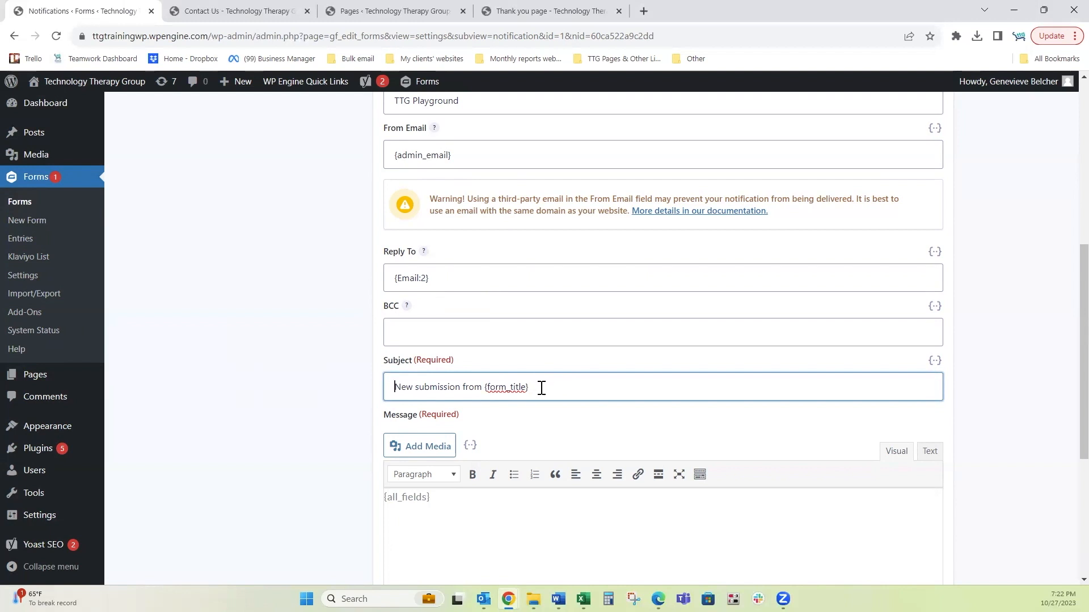
pyautogui.moveTo(529, 386); pyautogui.dragTo(483, 388)
pyautogui.click(538, 386)
pyautogui.scroll(-5, 1024, 278)
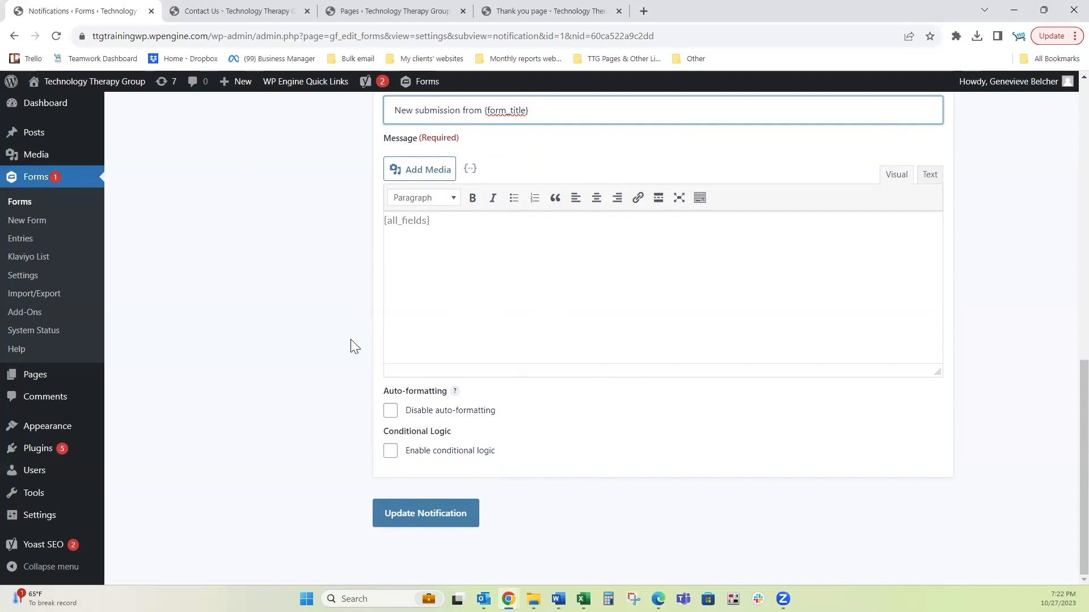
# Step: Save the Admin Notification changes and return to the notifications list
pyautogui.click(427, 519)
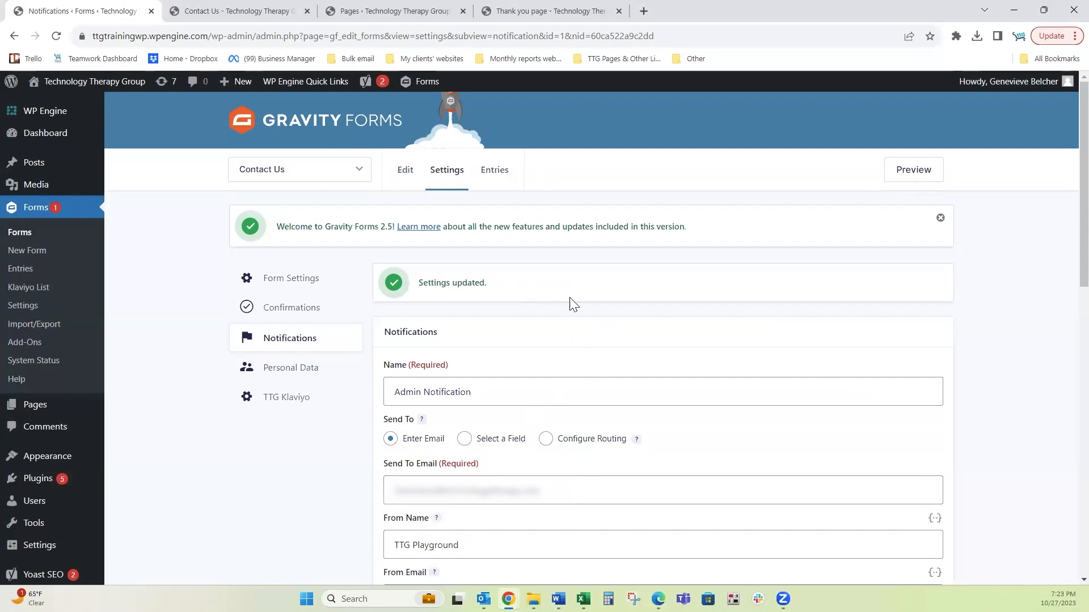
pyautogui.click(295, 344)
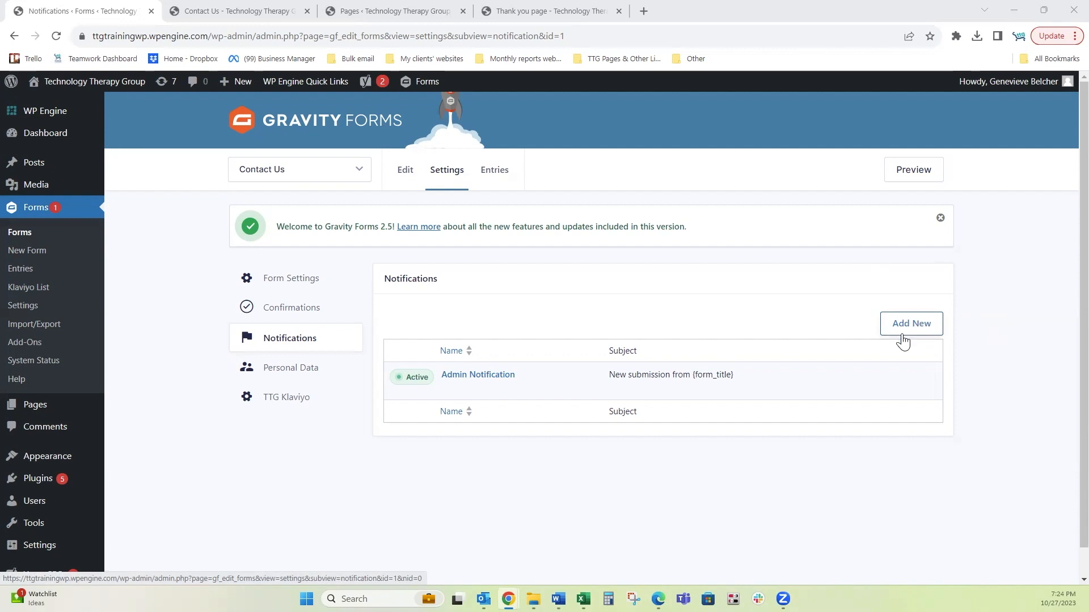
# Step: Start a new notification with the pasted auto-responder name and the saved recipient address
pyautogui.click(910, 325)
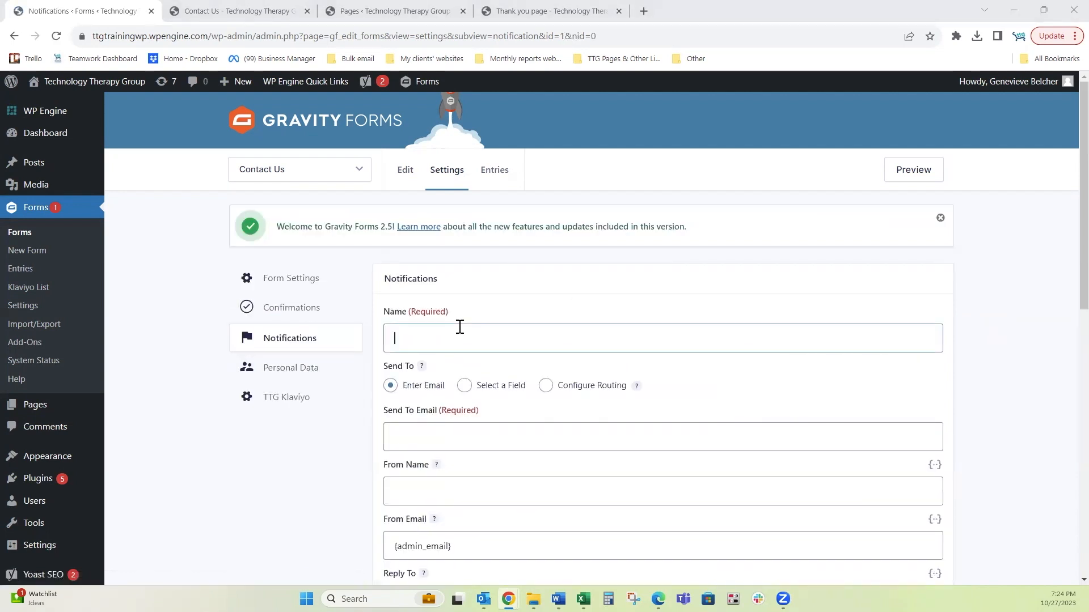
pyautogui.click(460, 328)
pyautogui.write('Auto-responder to User - Thank You for Inquiry')
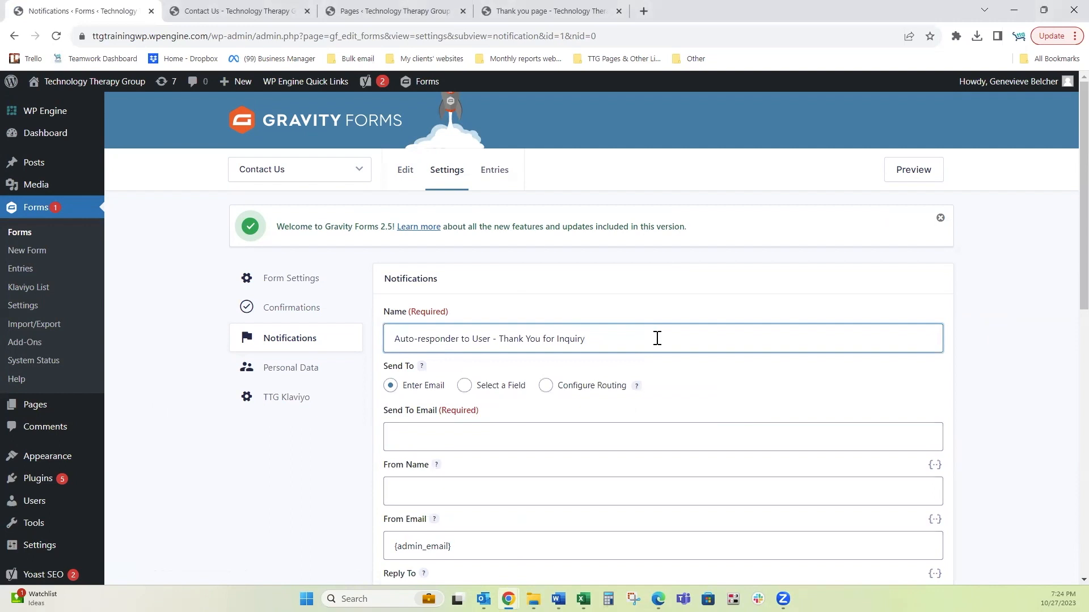
pyautogui.click(492, 444)
pyautogui.hotkey('ctrl', 'v')
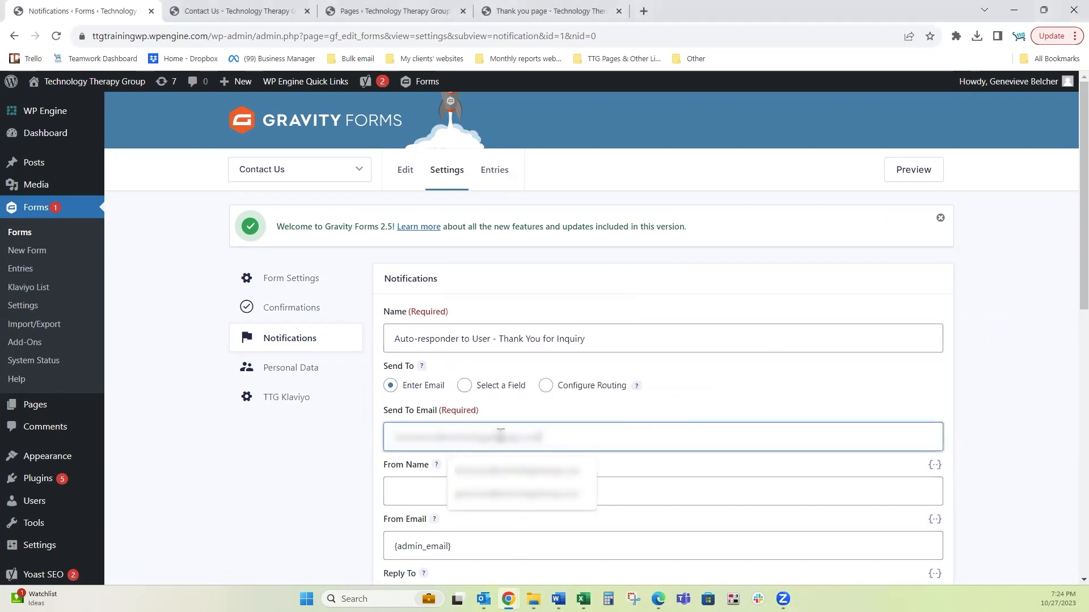
pyautogui.scroll(-3, 596, 386)
# Step: Set sender name TTG Playground, with the no-reply address as From Email and Reply To
pyautogui.click(476, 297)
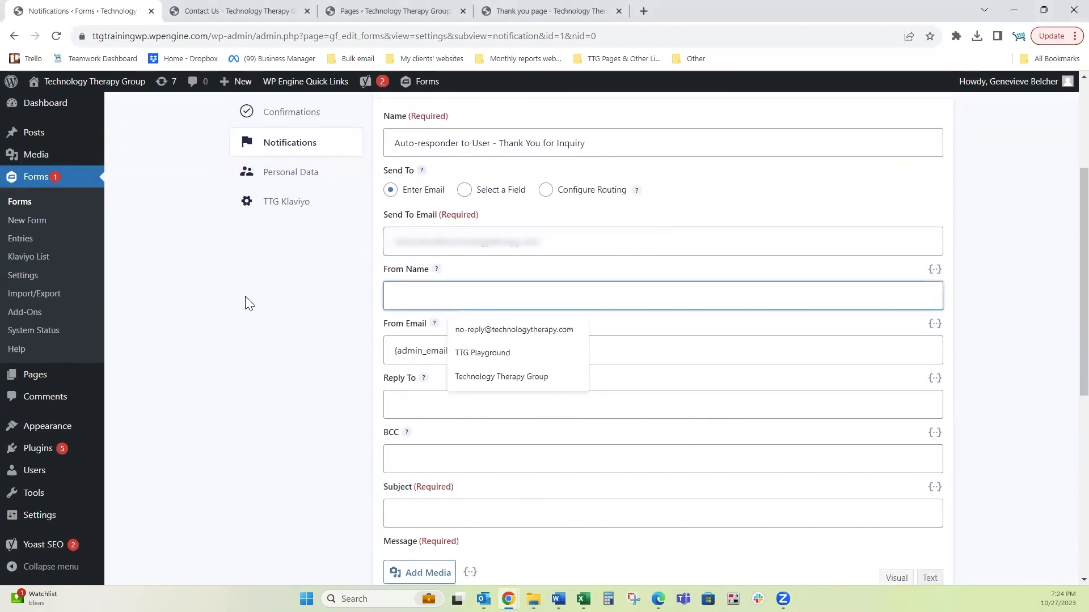
pyautogui.click(495, 355)
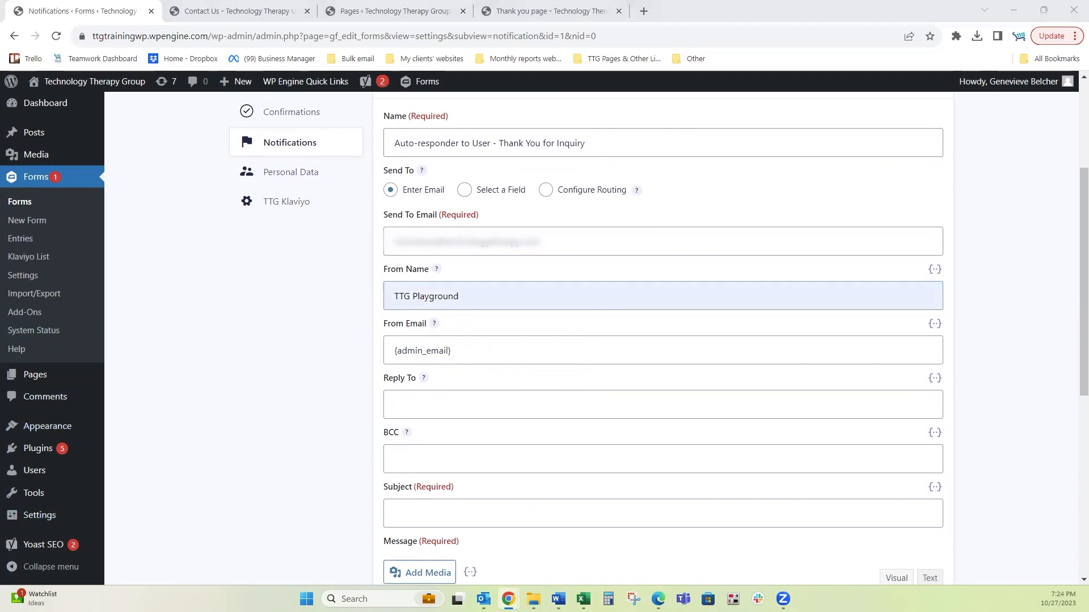
pyautogui.tripleClick(477, 341)
pyautogui.hotkey('ctrl', 'v')
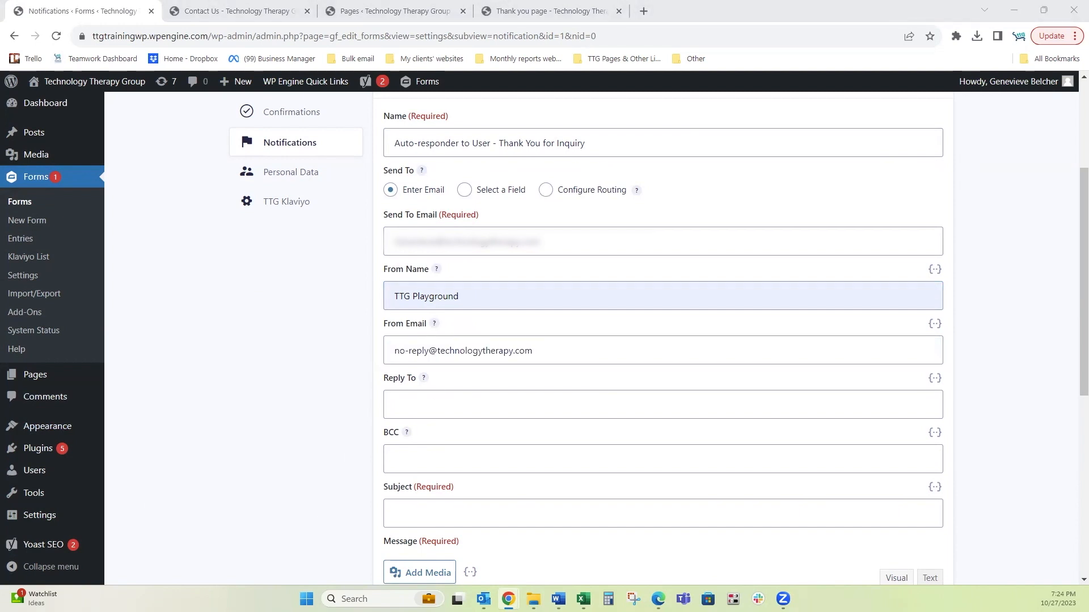
pyautogui.click(486, 407)
pyautogui.hotkey('ctrl', 'v')
pyautogui.click(1005, 363)
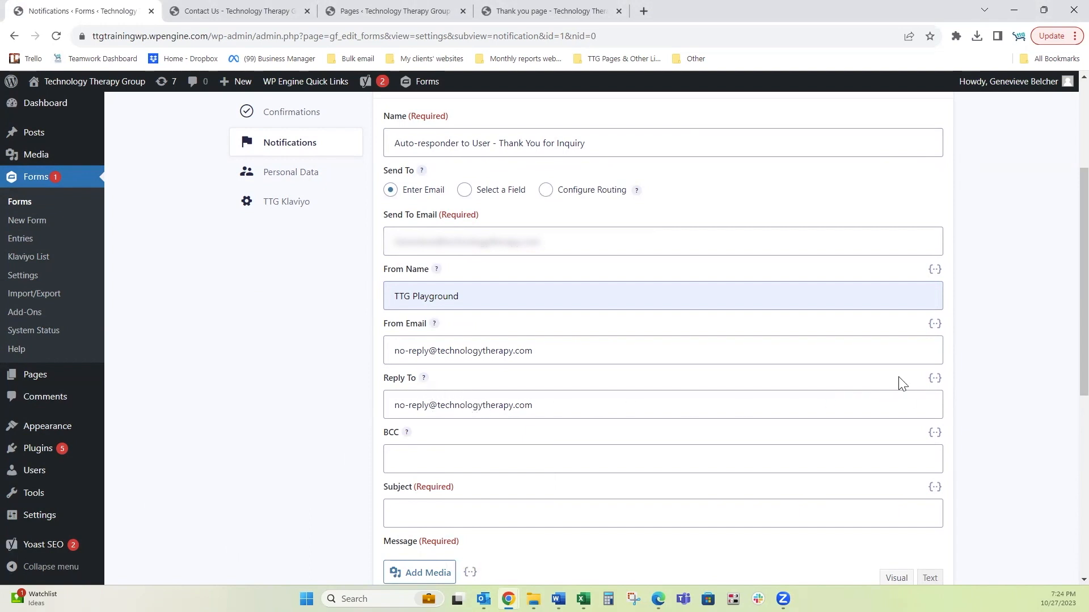
pyautogui.click(935, 378)
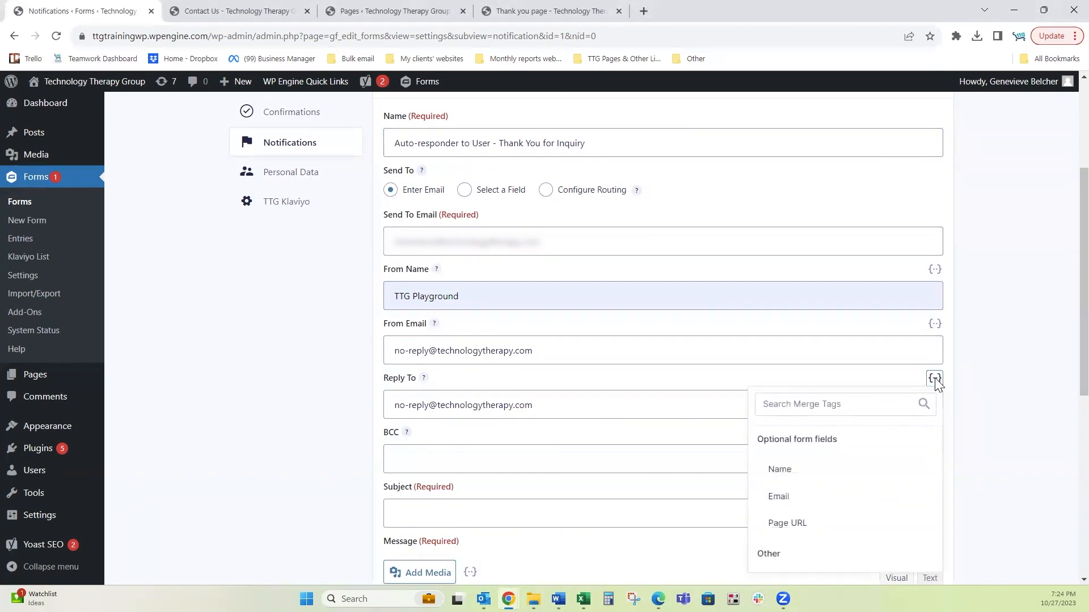
pyautogui.click(577, 411)
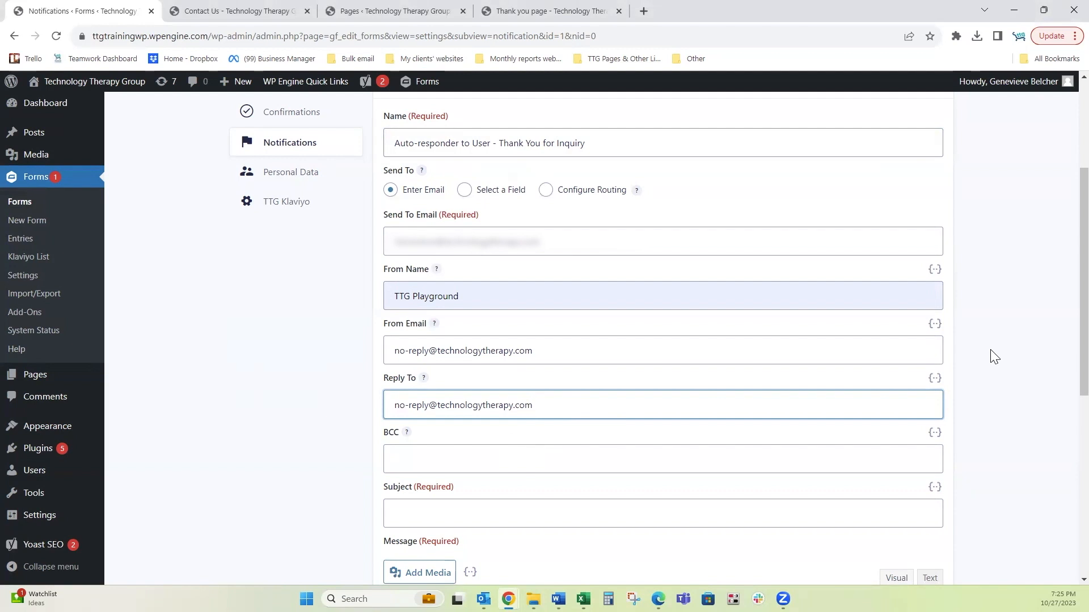
# Step: Paste the subject 'Your Inquiry Has Been Received – Let's Stay Connected!'
pyautogui.scroll(-1, 990, 359)
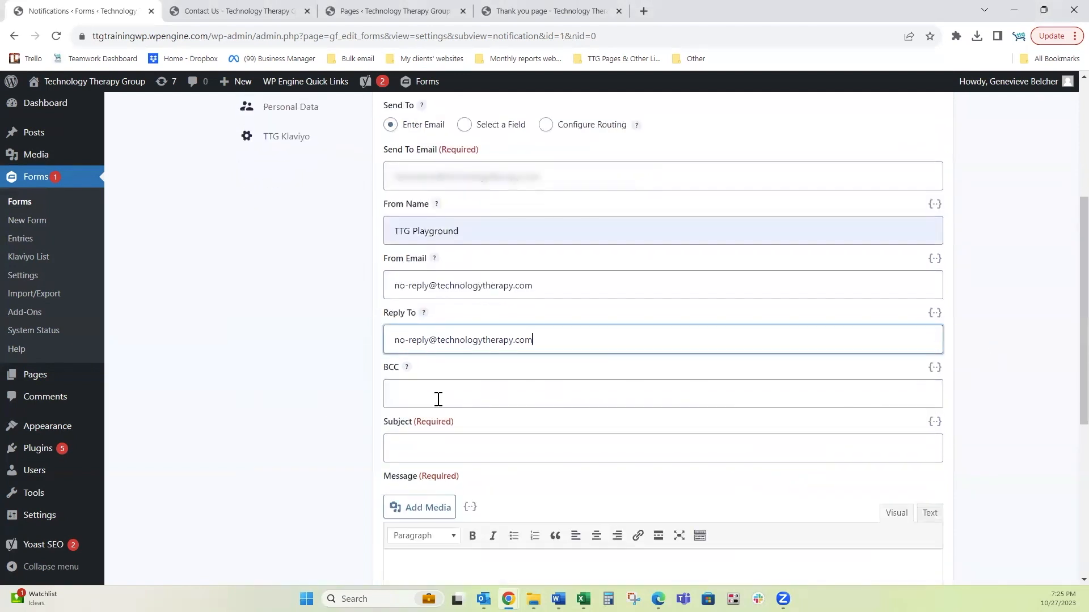
pyautogui.scroll(-2, 1023, 366)
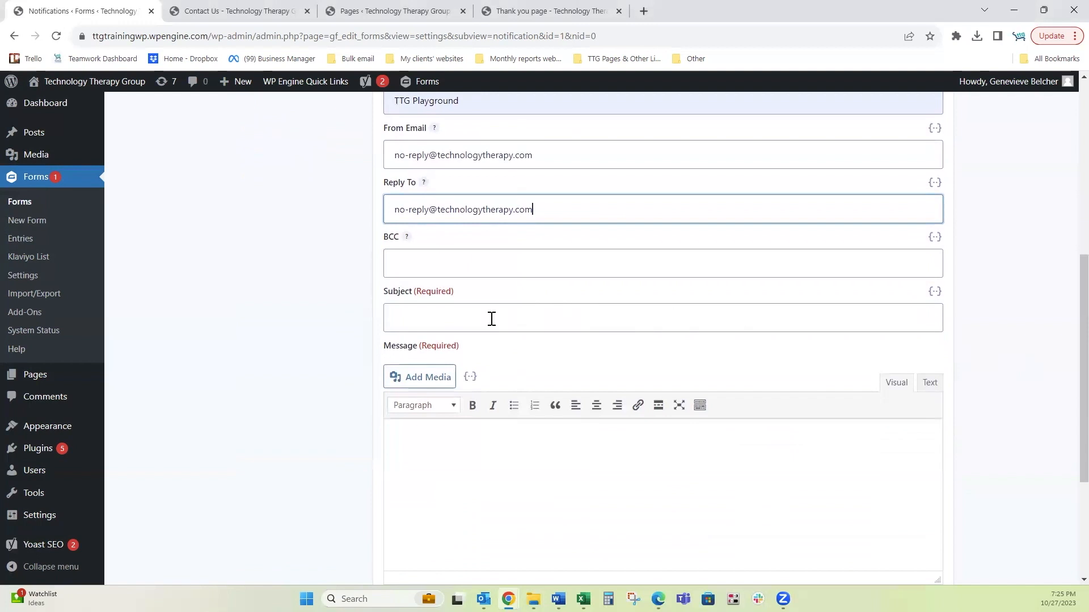
pyautogui.click(453, 318)
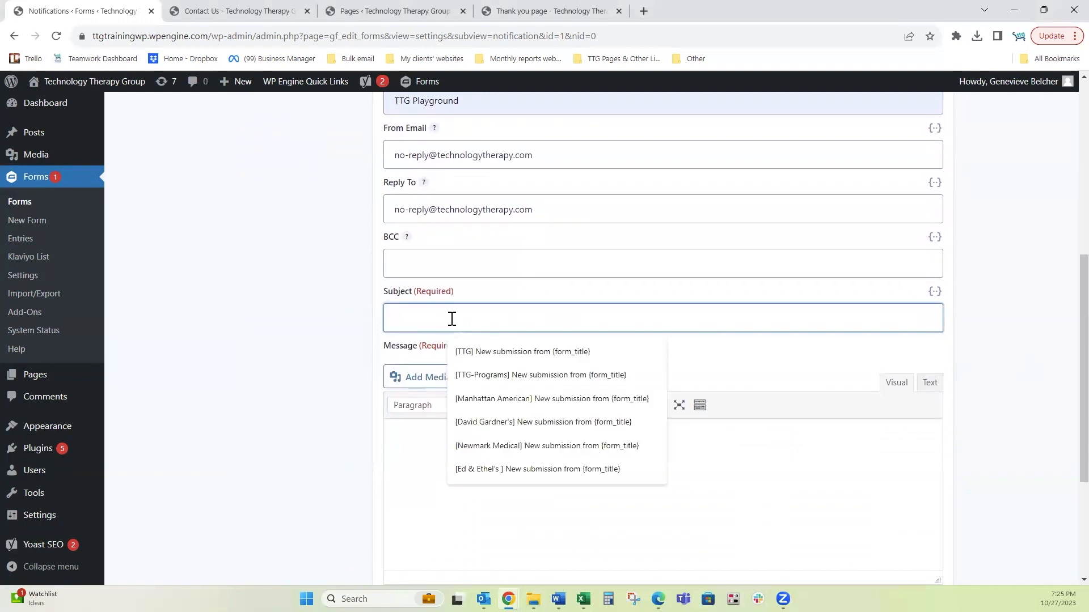
pyautogui.write("Your Inquiry Has Been Received – Let's Stay Connected!")
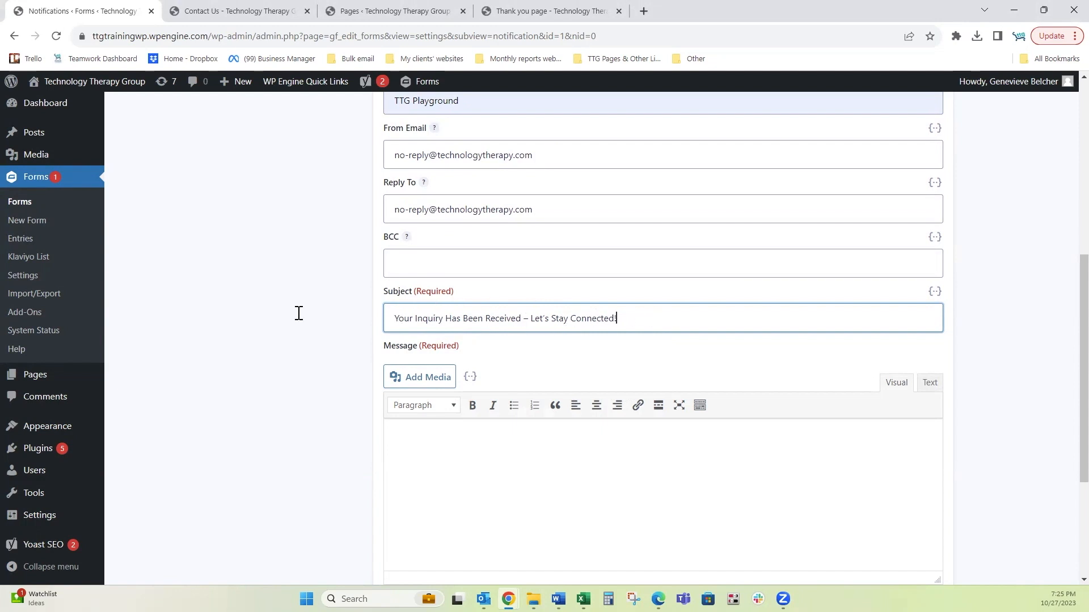
# Step: Paste the message: {First Name:1} greeting, thanks, newsletter invite with 'click here' link, sign-off
pyautogui.click(506, 450)
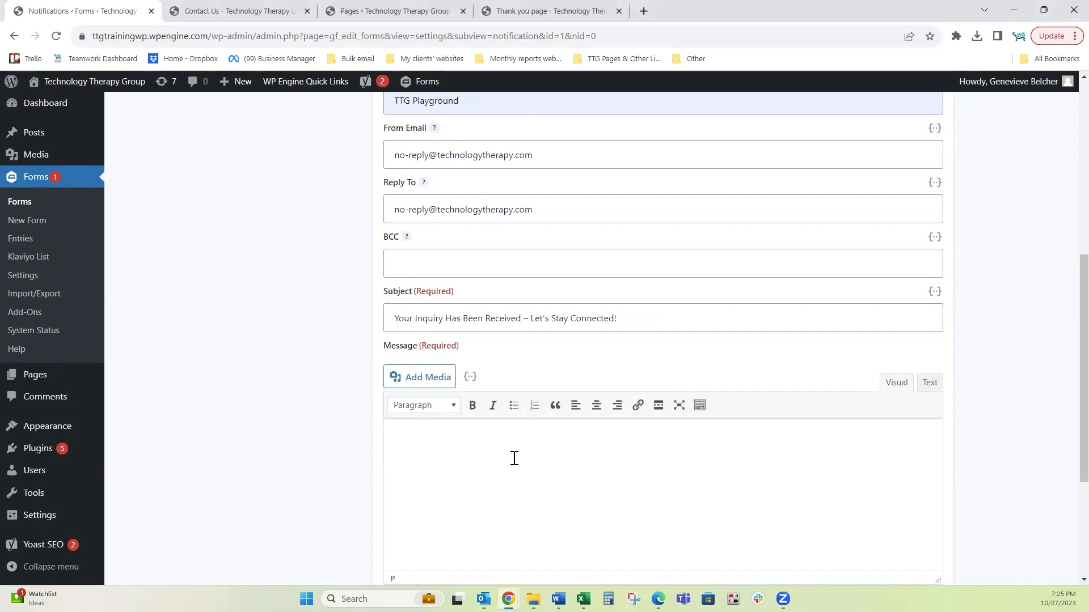
pyautogui.scroll(-1, 509, 453)
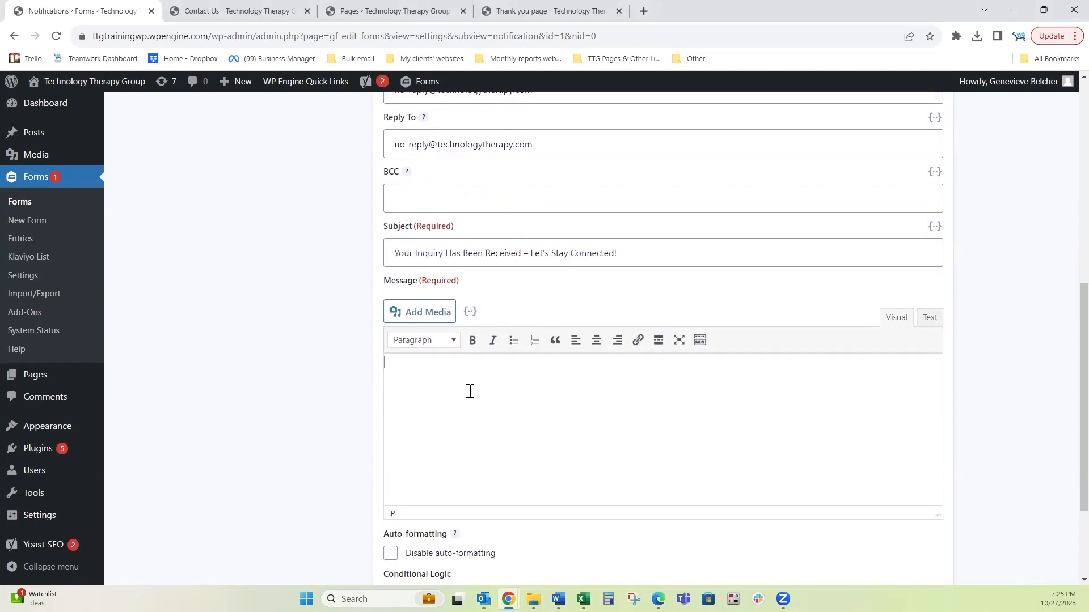
pyautogui.hotkey('ctrl', 'v')
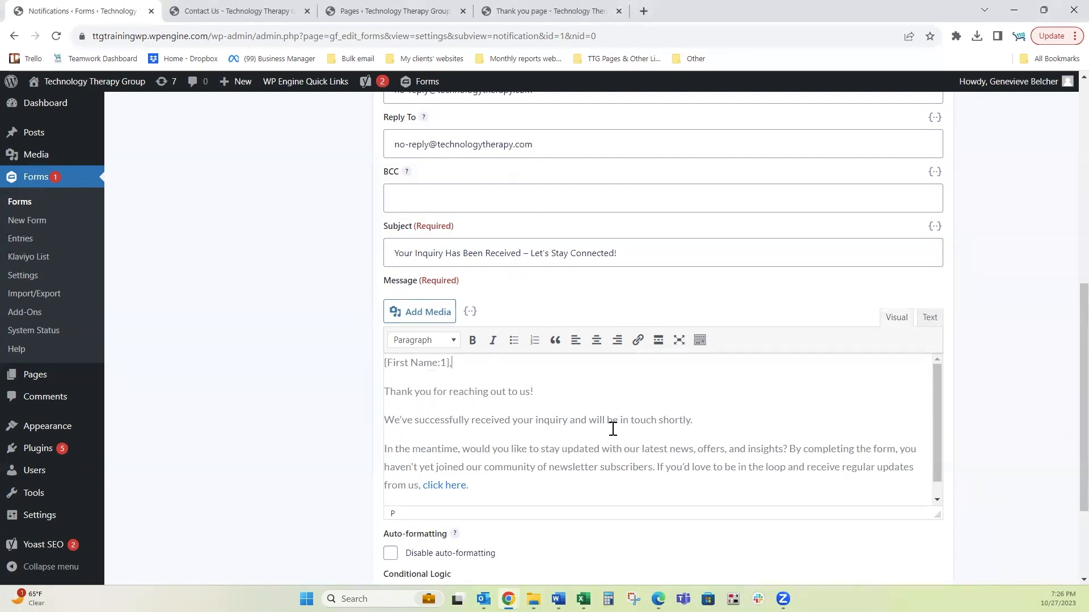
pyautogui.moveTo(693, 420); pyautogui.dragTo(372, 388)
pyautogui.click(508, 451)
pyautogui.moveTo(469, 486); pyautogui.dragTo(373, 442)
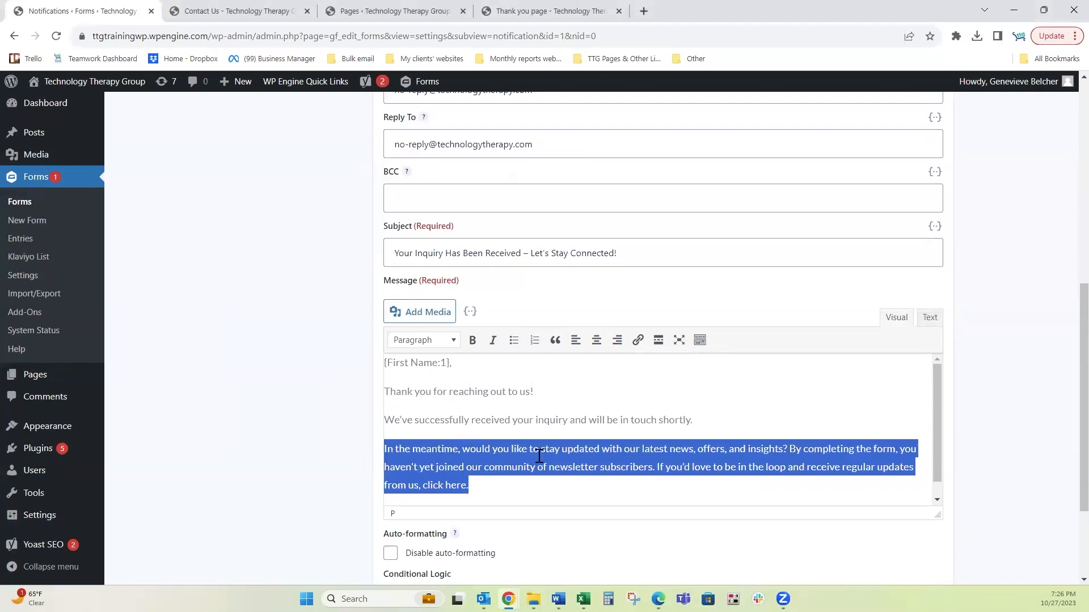
pyautogui.scroll(-1, 731, 448)
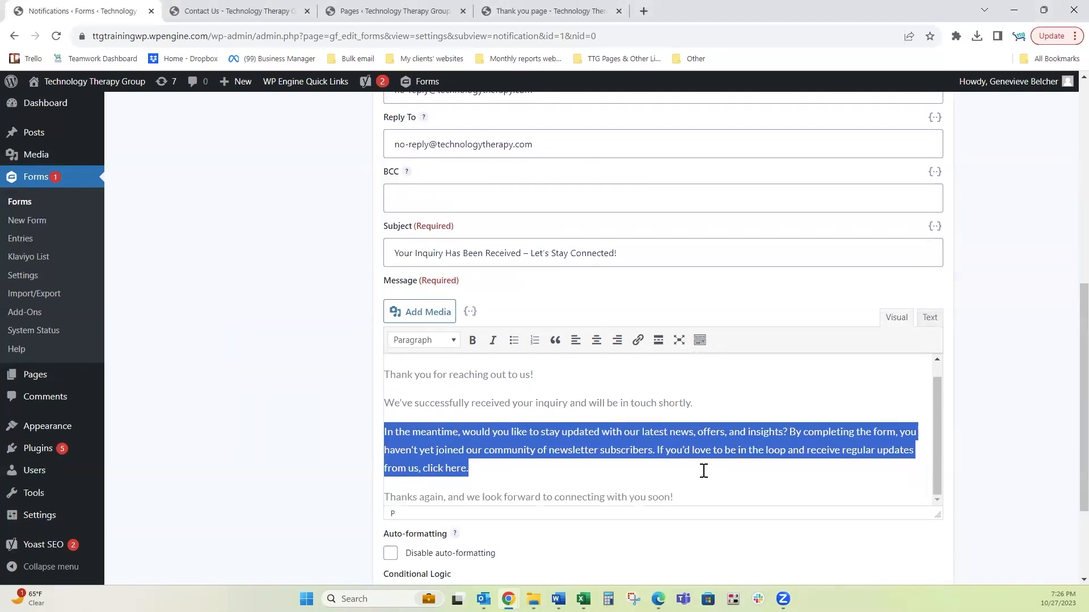
pyautogui.click(433, 468)
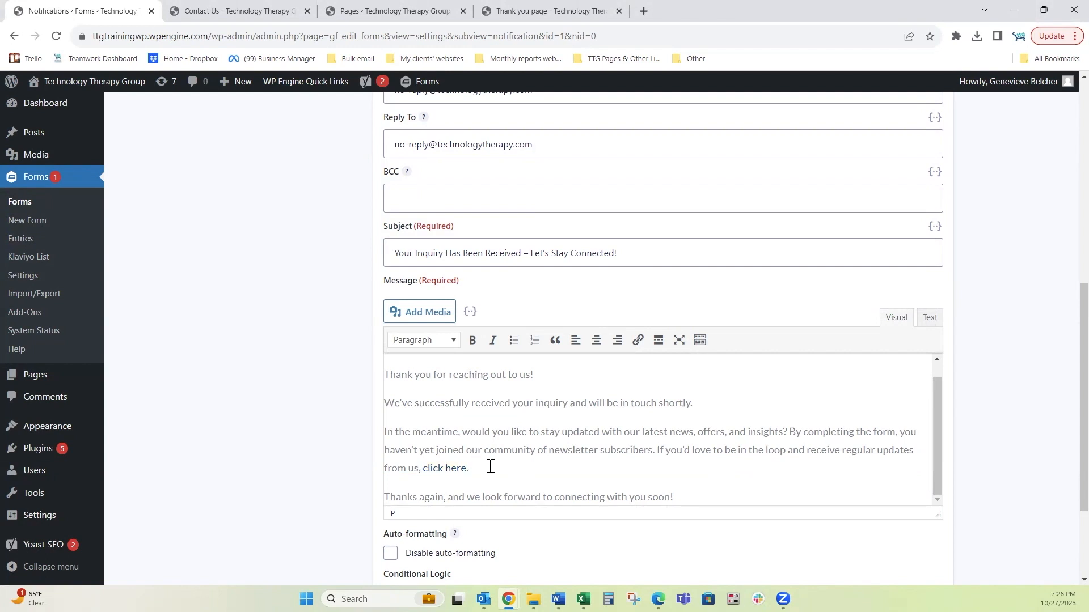
pyautogui.click(759, 492)
pyautogui.scroll(-2, 756, 457)
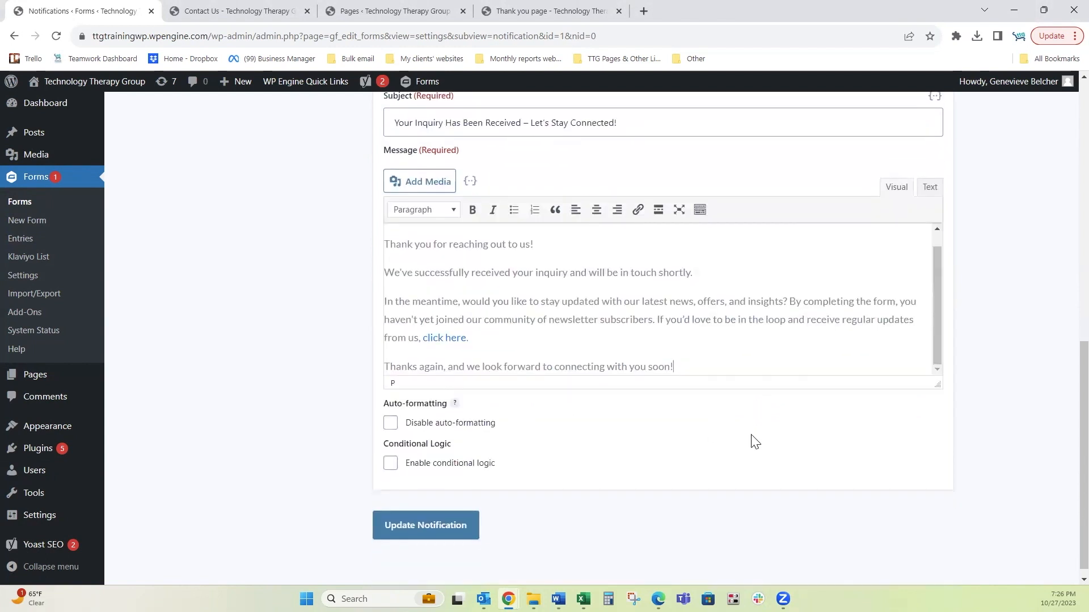
# Step: Save 'Auto-responder to User - Thank You for Inquiry' and view the notifications list
pyautogui.click(425, 526)
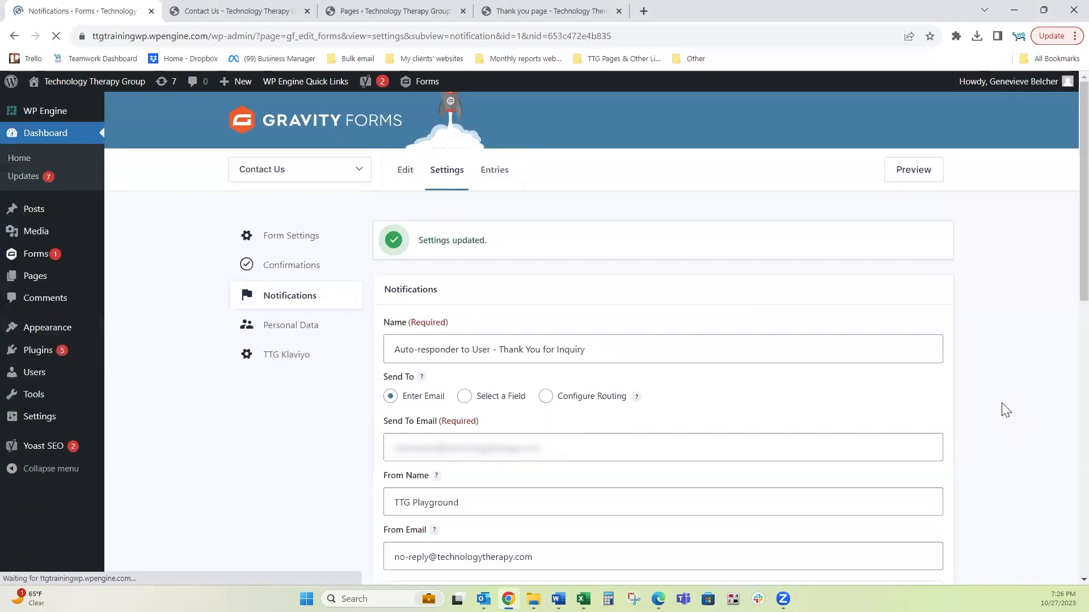
pyautogui.click(291, 343)
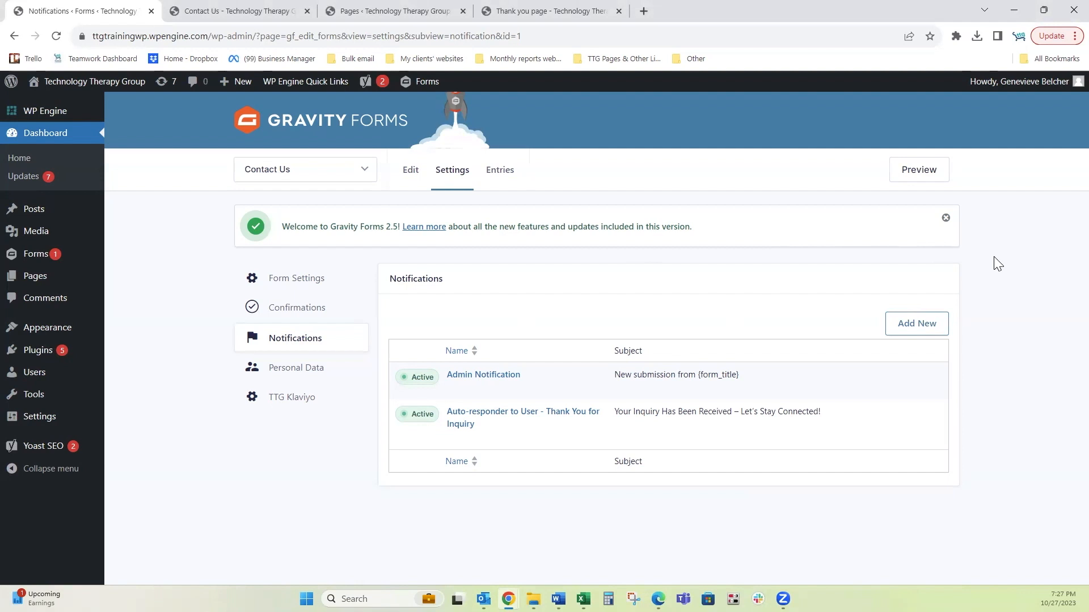
# Step: Submit a Contact Us test entry with the name 'my name' and a sample e-mail address
pyautogui.click(240, 13)
pyautogui.click(312, 307)
pyautogui.press('Tab')
pyautogui.click(199, 427)
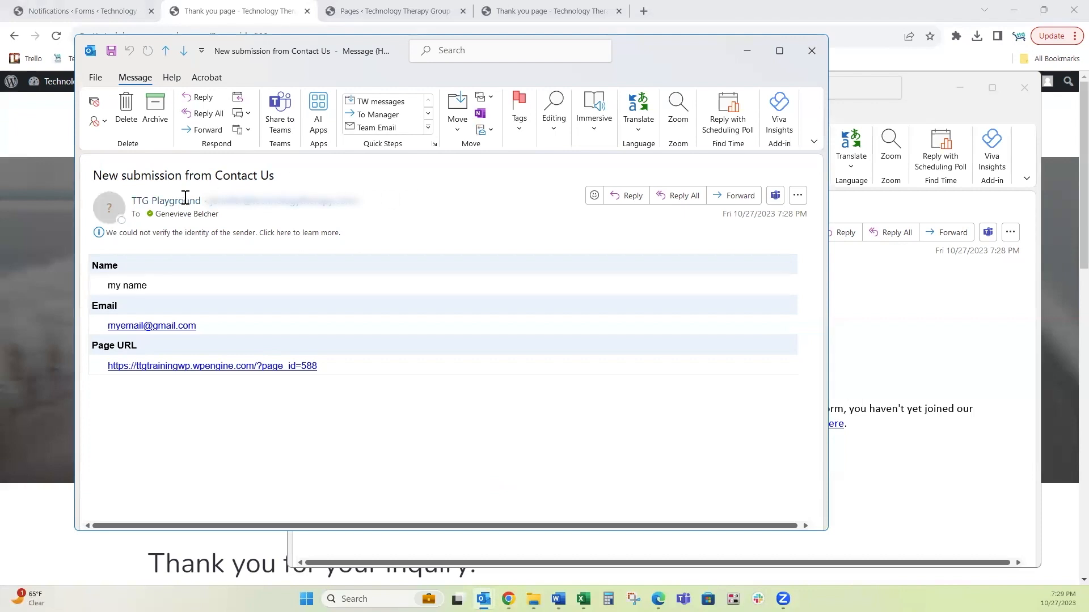
# Step: Check the 'New submission from Contact Us' email, then bring the auto-responder email forward
pyautogui.moveTo(106, 177); pyautogui.dragTo(209, 177)
pyautogui.click(283, 173)
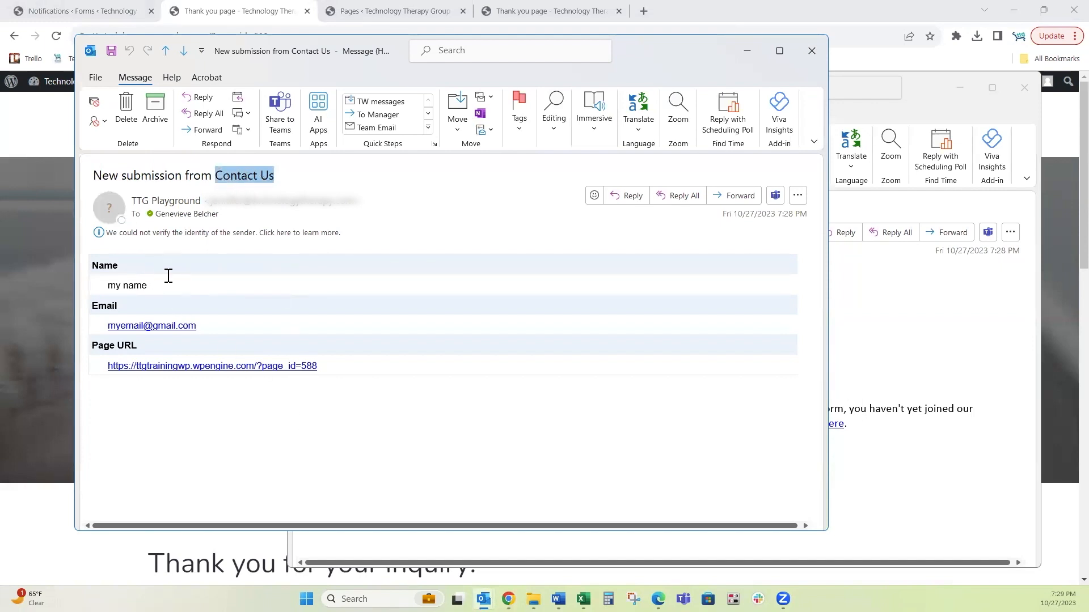
pyautogui.click(418, 437)
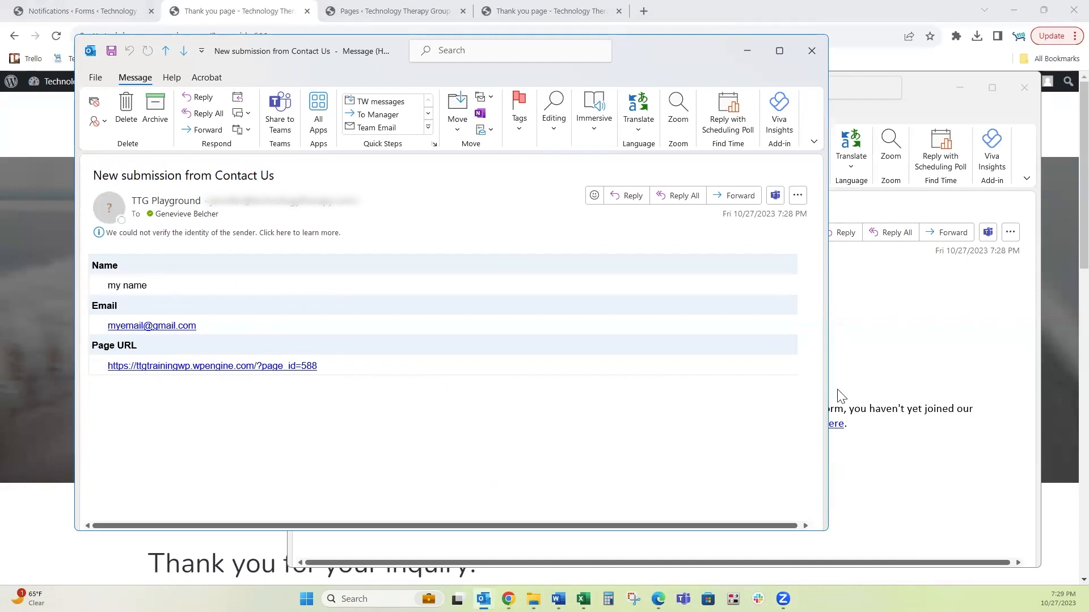
pyautogui.click(922, 344)
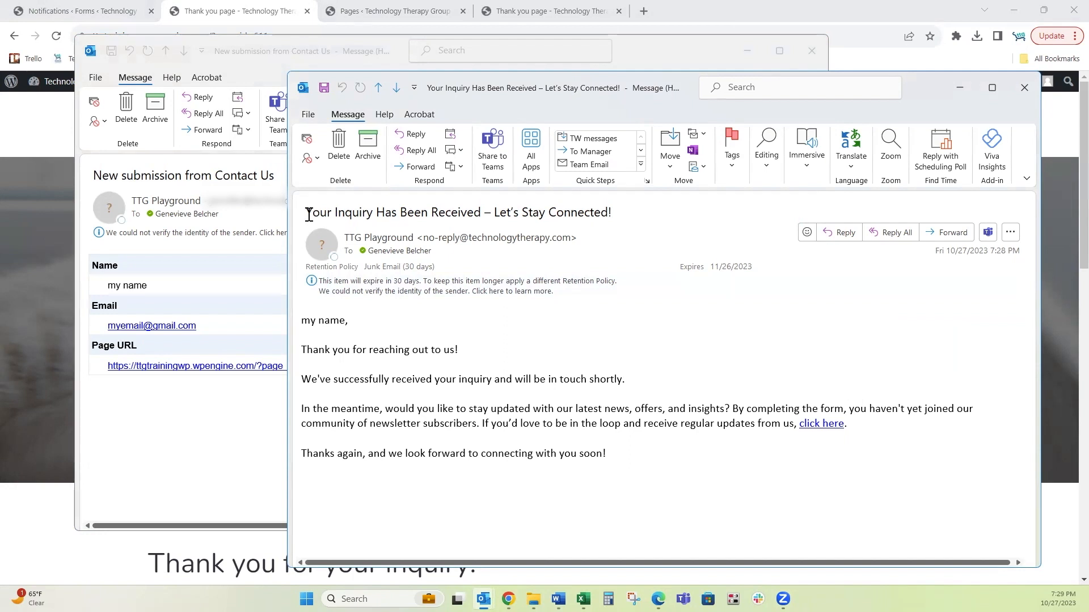
pyautogui.moveTo(308, 215); pyautogui.dragTo(631, 215)
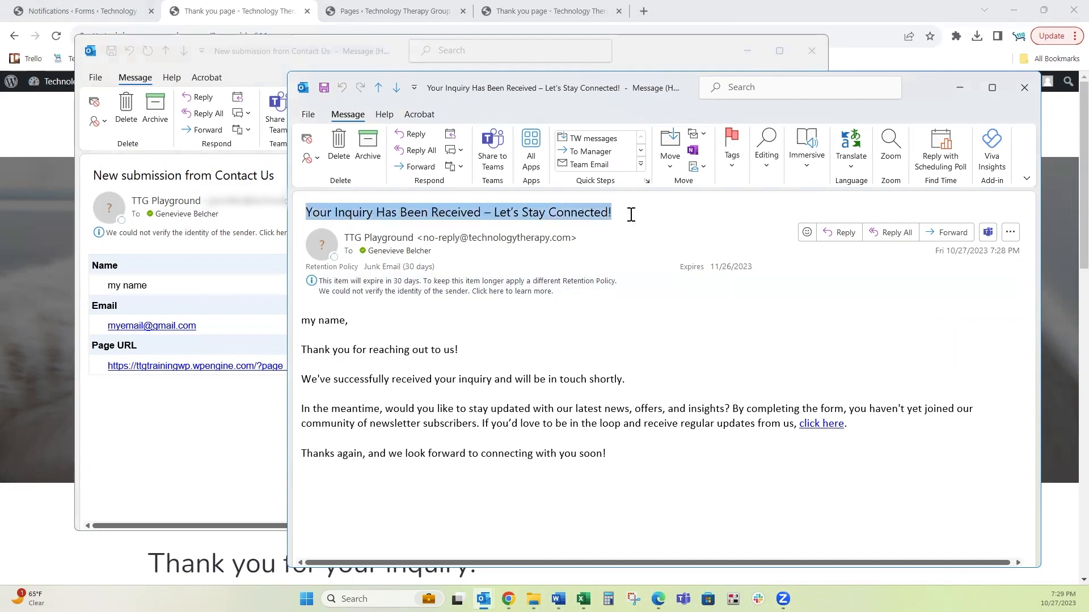
pyautogui.click(352, 341)
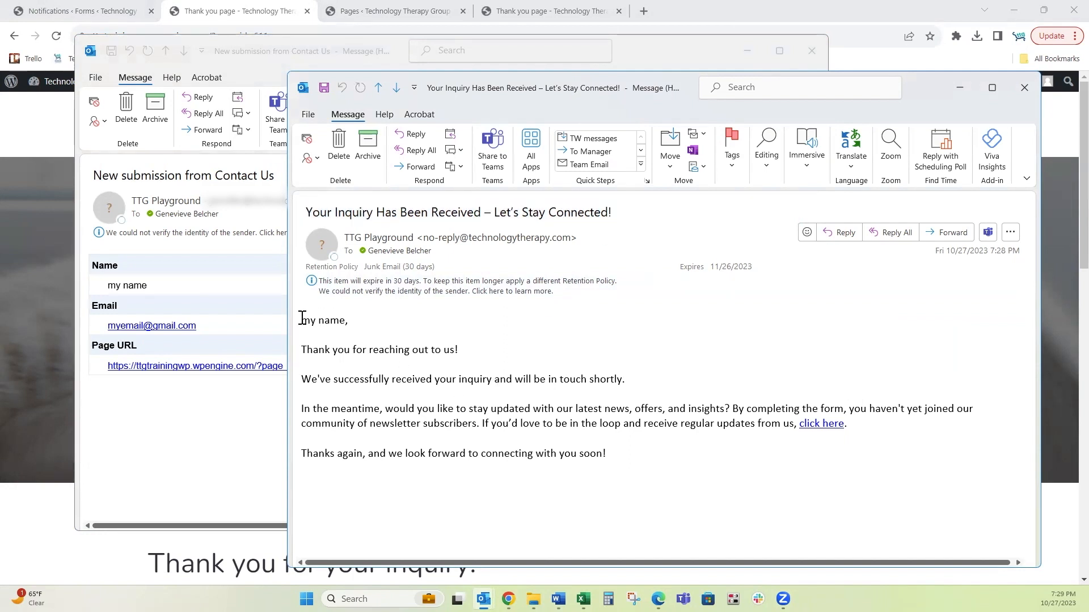
pyautogui.moveTo(303, 317); pyautogui.dragTo(698, 384)
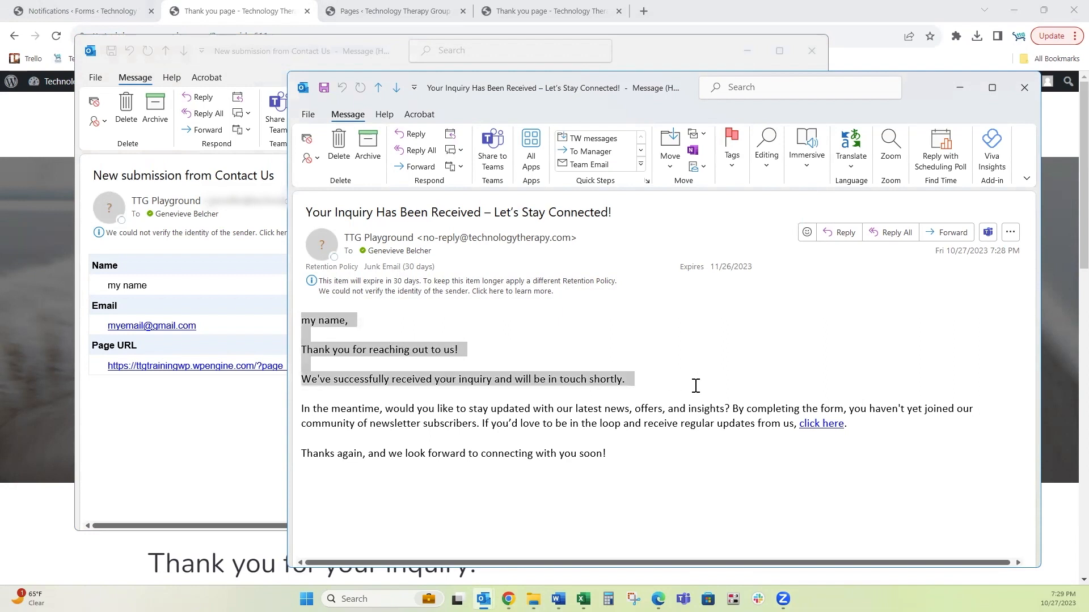
pyautogui.click(302, 408)
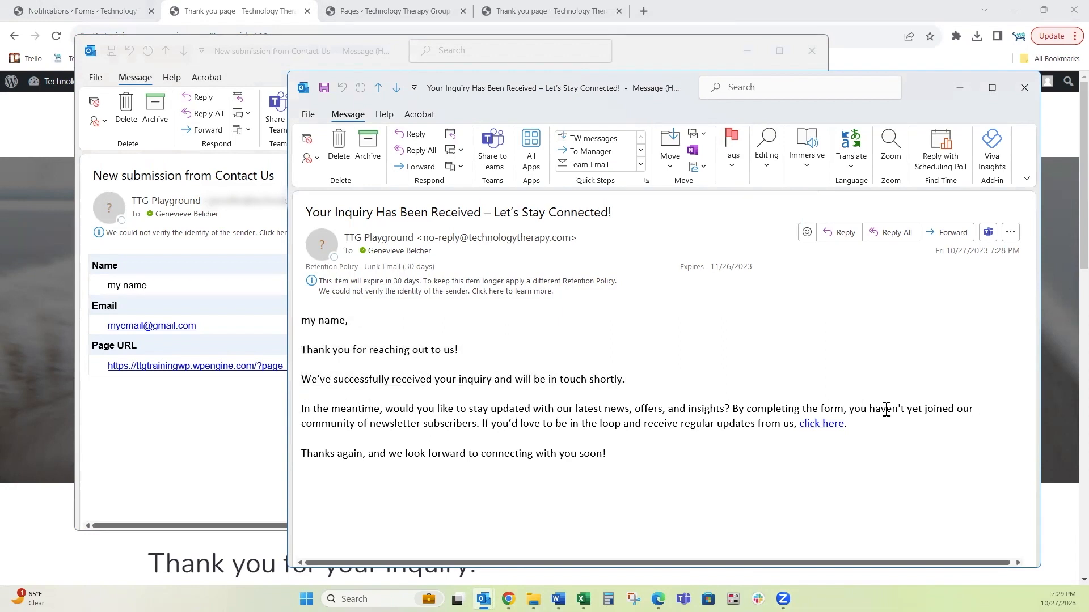
pyautogui.keyDown('shift'); pyautogui.click(932, 438); pyautogui.keyUp('shift')
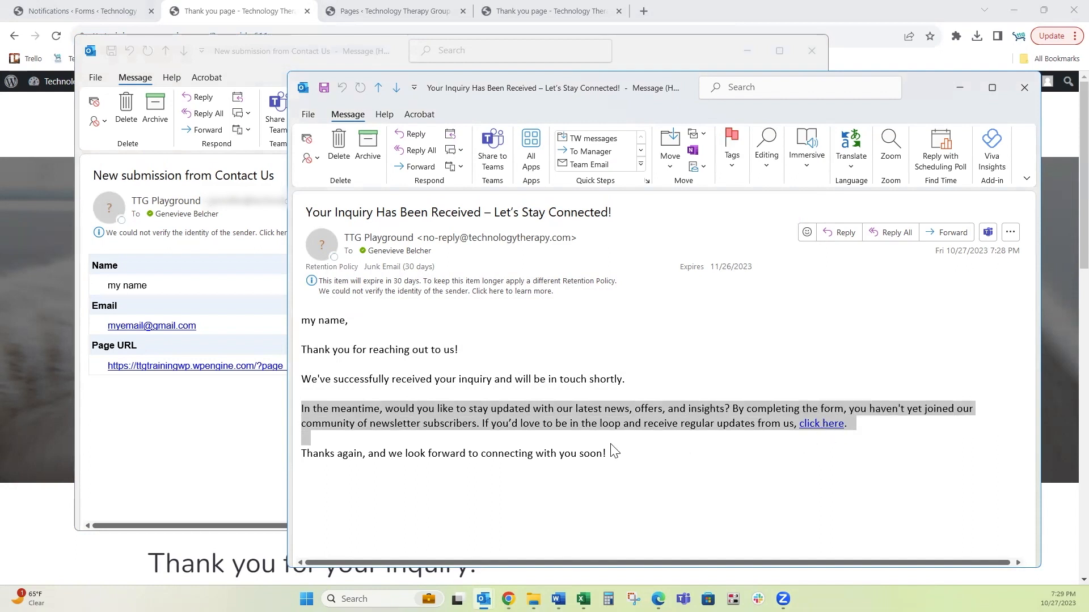
pyautogui.click(691, 452)
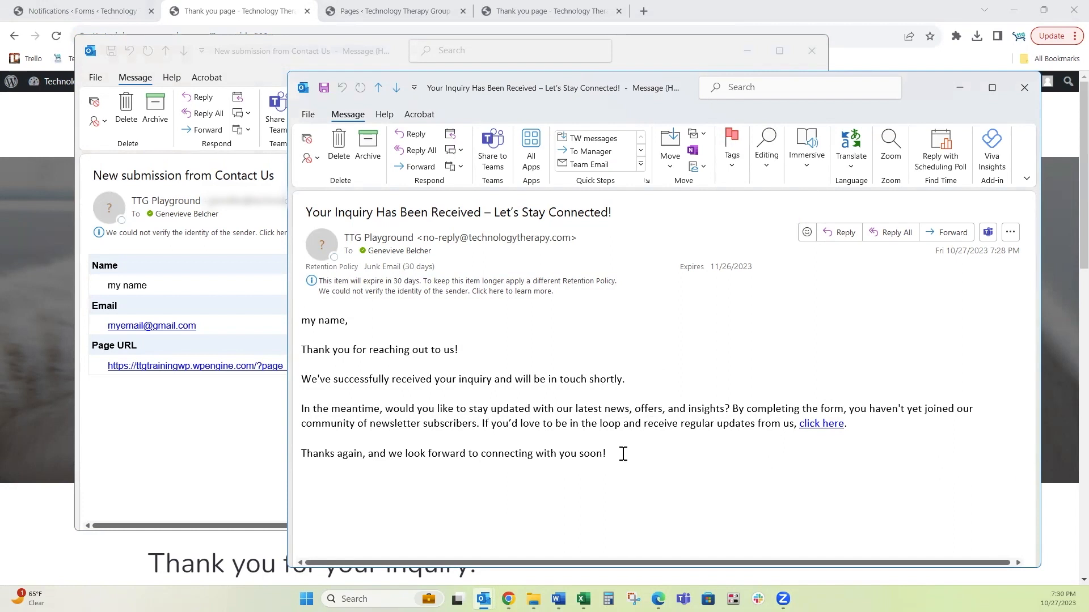
pyautogui.hotkey('alt', 'Tab')
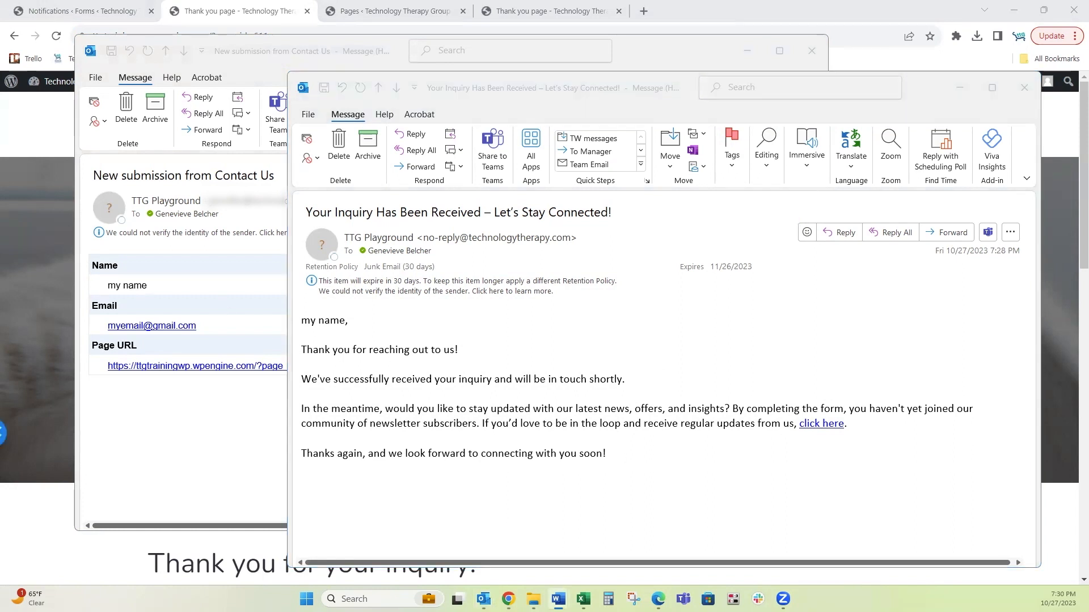